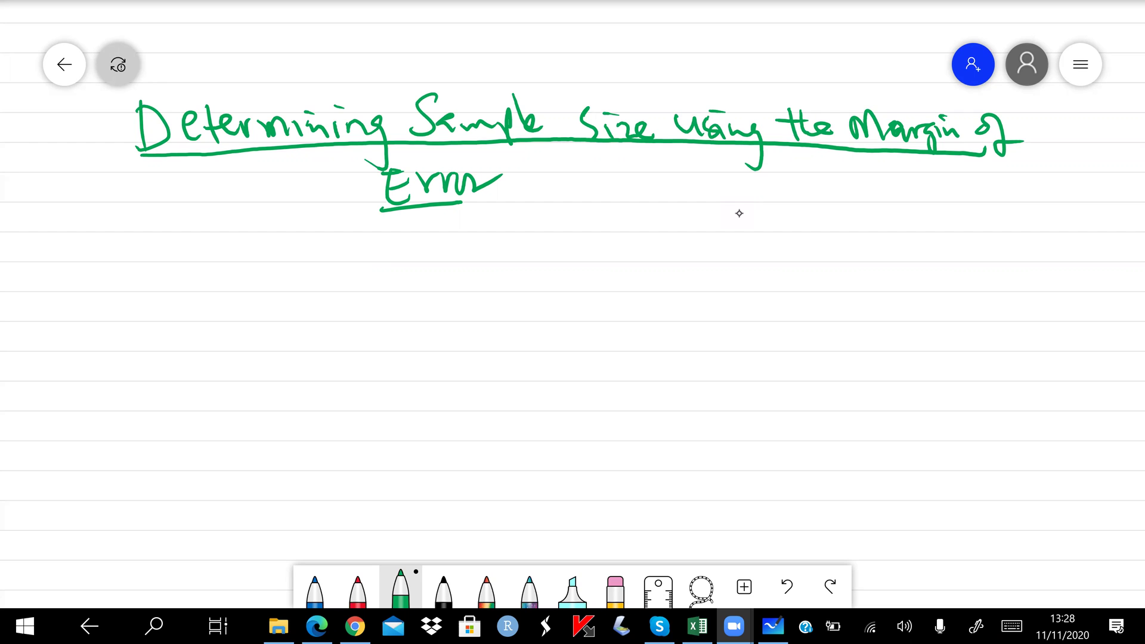
# - Write a false-start '(i) Usi' line, then undo it along with the title underline
pyautogui.moveTo(108, 236); pyautogui.dragTo(110, 266)
pyautogui.moveTo(118, 245)
pyautogui.mouseDown()
pyautogui.moveTo(126, 270)
pyautogui.moveTo(96, 267)
pyautogui.mouseUp()
pyautogui.moveTo(102, 217)
pyautogui.mouseDown()
pyautogui.moveTo(183, 234)
pyautogui.moveTo(187, 262)
pyautogui.moveTo(209, 252)
pyautogui.mouseUp()
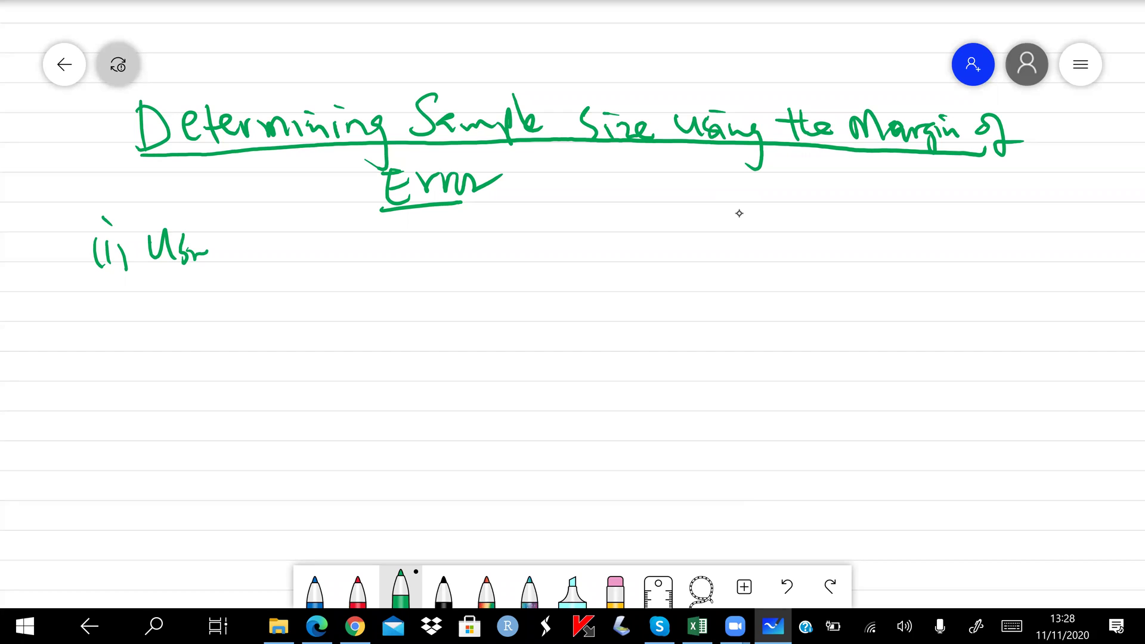
pyautogui.hotkey('ctrl', 'z')
pyautogui.hotkey('ctrl', 'z')
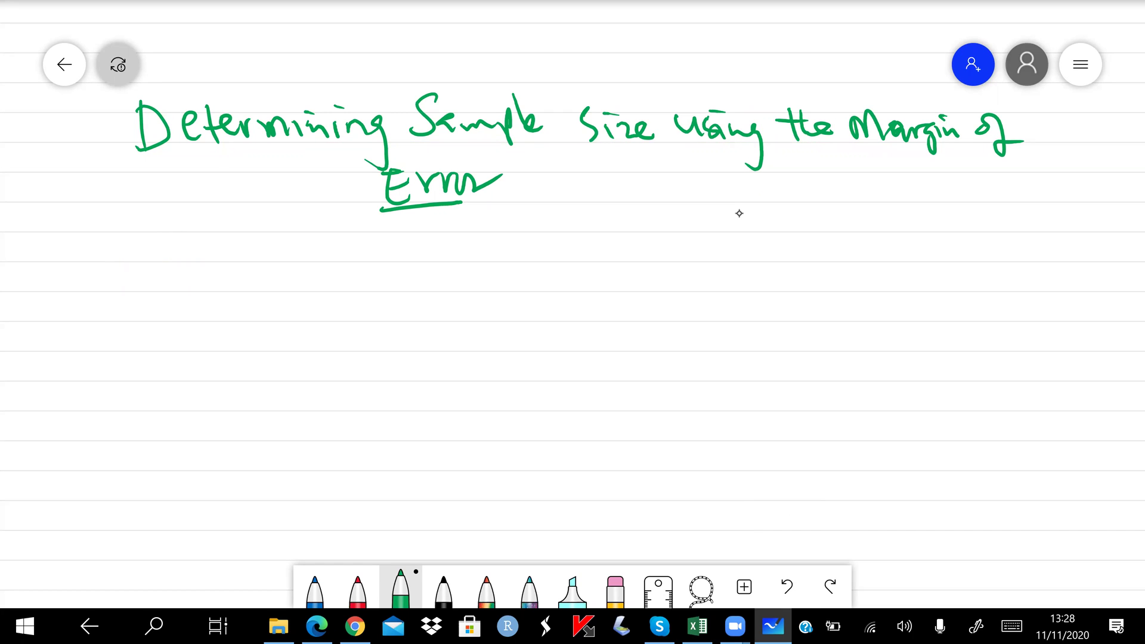
# - Underline the full title and begin section '(1) Estimating the' below it
pyautogui.moveTo(134, 157); pyautogui.dragTo(1023, 142)
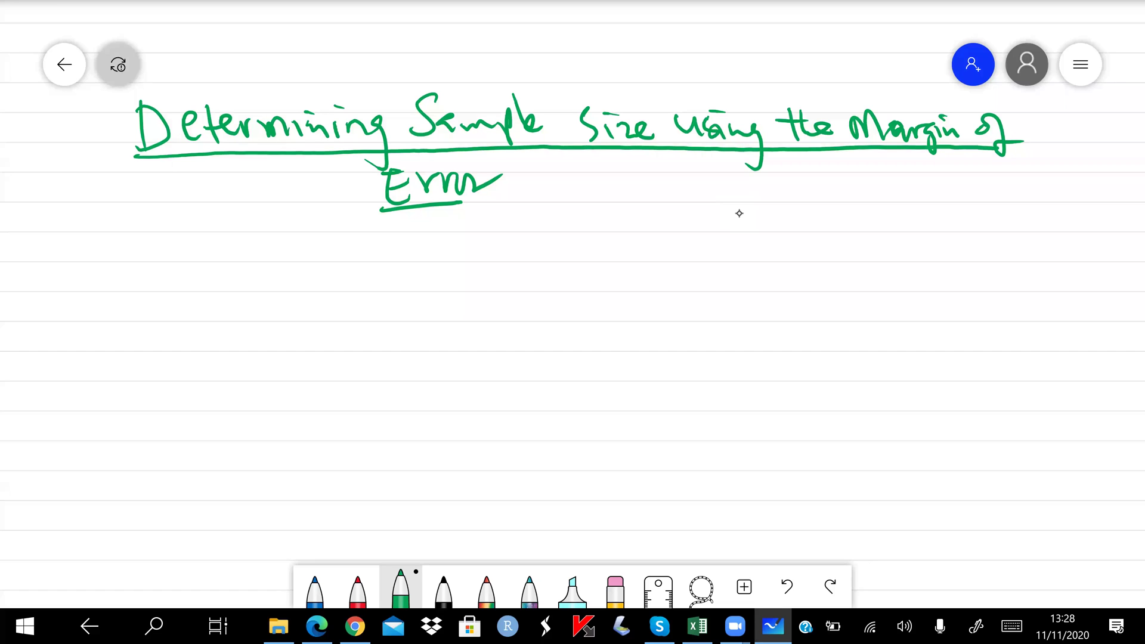
pyautogui.moveTo(71, 243); pyautogui.dragTo(77, 261)
pyautogui.moveTo(82, 231)
pyautogui.mouseDown()
pyautogui.moveTo(90, 270)
pyautogui.moveTo(60, 279)
pyautogui.mouseUp()
pyautogui.moveTo(124, 237)
pyautogui.mouseDown()
pyautogui.moveTo(142, 272)
pyautogui.moveTo(144, 241)
pyautogui.mouseUp()
pyautogui.moveTo(167, 238); pyautogui.dragTo(154, 275)
pyautogui.moveTo(172, 239)
pyautogui.mouseDown()
pyautogui.moveTo(182, 273)
pyautogui.moveTo(289, 256)
pyautogui.moveTo(319, 291)
pyautogui.mouseUp()
pyautogui.moveTo(353, 234); pyautogui.dragTo(351, 271)
pyautogui.moveTo(359, 241); pyautogui.dragTo(392, 269)
pyautogui.moveTo(337, 250); pyautogui.dragTo(351, 248)
pyautogui.moveTo(363, 250)
pyautogui.mouseDown()
pyautogui.moveTo(423, 248)
pyautogui.moveTo(437, 267)
pyautogui.moveTo(450, 256)
pyautogui.mouseUp()
# - Finish the section (1) heading with 'C.I for the μ.'
pyautogui.moveTo(453, 244); pyautogui.dragTo(464, 242)
pyautogui.moveTo(468, 241); pyautogui.dragTo(477, 266)
pyautogui.moveTo(526, 234); pyautogui.dragTo(514, 285)
pyautogui.moveTo(524, 263); pyautogui.dragTo(560, 251)
pyautogui.moveTo(581, 234)
pyautogui.mouseDown()
pyautogui.moveTo(581, 267)
pyautogui.moveTo(607, 265)
pyautogui.mouseUp()
pyautogui.moveTo(608, 257); pyautogui.dragTo(630, 262)
pyautogui.moveTo(566, 247); pyautogui.dragTo(614, 246)
pyautogui.moveTo(650, 243)
pyautogui.mouseDown()
pyautogui.moveTo(651, 282)
pyautogui.moveTo(687, 261)
pyautogui.mouseUp()
pyautogui.click(700, 248)
# - Write the sample size formula n = Z²σ²/(M.E)² under the heading
pyautogui.moveTo(145, 358)
pyautogui.mouseDown()
pyautogui.moveTo(164, 358)
pyautogui.moveTo(175, 380)
pyautogui.mouseUp()
pyautogui.moveTo(193, 366)
pyautogui.mouseDown()
pyautogui.moveTo(212, 363)
pyautogui.moveTo(215, 376)
pyautogui.mouseUp()
pyautogui.moveTo(248, 334)
pyautogui.mouseDown()
pyautogui.moveTo(259, 372)
pyautogui.moveTo(282, 374)
pyautogui.moveTo(283, 342)
pyautogui.moveTo(317, 372)
pyautogui.moveTo(362, 337)
pyautogui.mouseUp()
pyautogui.moveTo(252, 387); pyautogui.dragTo(334, 384)
pyautogui.moveTo(266, 422)
pyautogui.mouseDown()
pyautogui.moveTo(323, 421)
pyautogui.moveTo(322, 408)
pyautogui.mouseUp()
pyautogui.moveTo(328, 402); pyautogui.dragTo(335, 424)
pyautogui.moveTo(272, 400); pyautogui.dragTo(266, 429)
pyautogui.moveTo(336, 396); pyautogui.dragTo(350, 406)
pyautogui.moveTo(280, 389); pyautogui.dragTo(349, 379)
# - Write M.E = Zσ/√n beside it and box both formulas
pyautogui.moveTo(700, 349)
pyautogui.mouseDown()
pyautogui.moveTo(750, 356)
pyautogui.moveTo(772, 341)
pyautogui.mouseUp()
pyautogui.click(735, 339)
pyautogui.moveTo(752, 326); pyautogui.dragTo(807, 329)
pyautogui.moveTo(788, 345)
pyautogui.mouseDown()
pyautogui.moveTo(811, 342)
pyautogui.moveTo(851, 307)
pyautogui.moveTo(864, 359)
pyautogui.mouseUp()
pyautogui.moveTo(831, 335)
pyautogui.mouseDown()
pyautogui.moveTo(891, 325)
pyautogui.moveTo(911, 296)
pyautogui.mouseUp()
pyautogui.moveTo(872, 332); pyautogui.dragTo(922, 327)
pyautogui.moveTo(876, 356)
pyautogui.mouseDown()
pyautogui.moveTo(888, 372)
pyautogui.moveTo(917, 339)
pyautogui.mouseUp()
pyautogui.moveTo(905, 368); pyautogui.dragTo(931, 365)
pyautogui.moveTo(662, 294)
pyautogui.mouseDown()
pyautogui.moveTo(909, 290)
pyautogui.moveTo(952, 383)
pyautogui.moveTo(675, 308)
pyautogui.moveTo(690, 376)
pyautogui.moveTo(956, 389)
pyautogui.mouseUp()
pyautogui.moveTo(123, 309)
pyautogui.mouseDown()
pyautogui.moveTo(212, 304)
pyautogui.moveTo(385, 392)
pyautogui.moveTo(384, 440)
pyautogui.moveTo(144, 432)
pyautogui.moveTo(398, 436)
pyautogui.mouseUp()
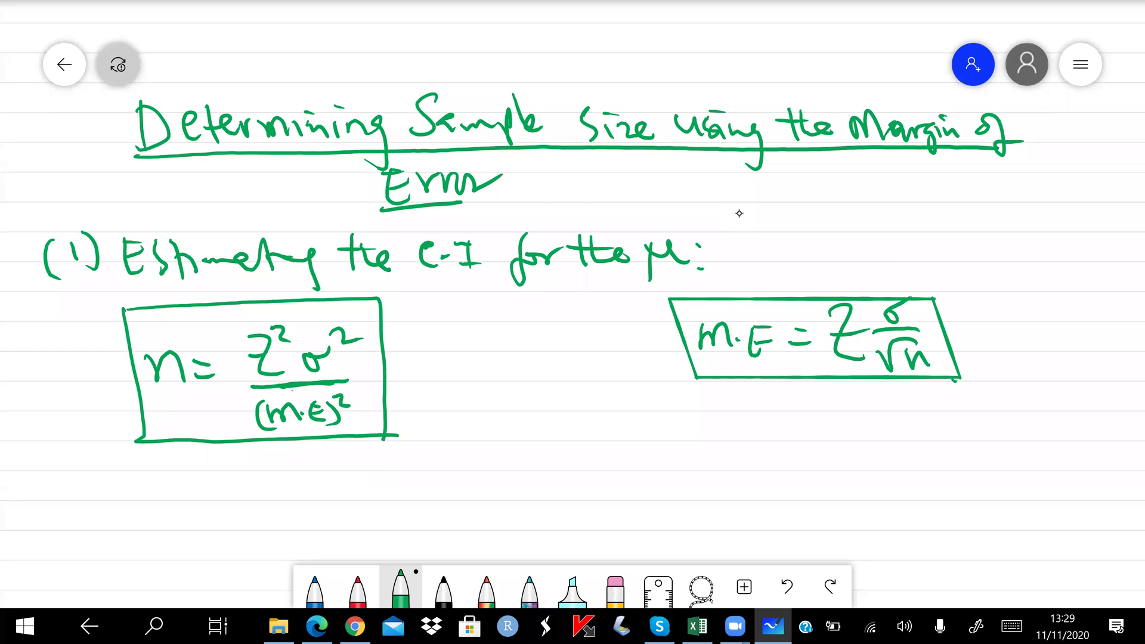
# - Further down, start section (ii) with the word 'Estimating'
pyautogui.scroll(-2, 739, 213)
pyautogui.moveTo(81, 409); pyautogui.dragTo(90, 432)
pyautogui.moveTo(94, 413)
pyautogui.mouseDown()
pyautogui.moveTo(116, 441)
pyautogui.moveTo(58, 430)
pyautogui.mouseUp()
pyautogui.click(62, 412)
pyautogui.click(89, 392)
pyautogui.moveTo(156, 406); pyautogui.dragTo(145, 448)
pyautogui.moveTo(146, 425)
pyautogui.mouseDown()
pyautogui.moveTo(163, 421)
pyautogui.moveTo(181, 445)
pyautogui.mouseUp()
pyautogui.moveTo(193, 402)
pyautogui.mouseDown()
pyautogui.moveTo(230, 432)
pyautogui.moveTo(320, 425)
pyautogui.moveTo(321, 462)
pyautogui.mouseUp()
pyautogui.moveTo(280, 423); pyautogui.dragTo(295, 420)
# - Continue the section (ii) heading with 'the C.I for the π'
pyautogui.moveTo(371, 397); pyautogui.dragTo(368, 433)
pyautogui.moveTo(376, 401)
pyautogui.mouseDown()
pyautogui.moveTo(409, 430)
pyautogui.moveTo(392, 403)
pyautogui.moveTo(446, 429)
pyautogui.mouseUp()
pyautogui.moveTo(452, 421); pyautogui.dragTo(482, 408)
pyautogui.moveTo(475, 411); pyautogui.dragTo(476, 432)
pyautogui.moveTo(532, 392)
pyautogui.mouseDown()
pyautogui.moveTo(516, 445)
pyautogui.moveTo(533, 425)
pyautogui.mouseUp()
pyautogui.moveTo(538, 432)
pyautogui.mouseDown()
pyautogui.moveTo(548, 420)
pyautogui.moveTo(621, 431)
pyautogui.mouseUp()
pyautogui.moveTo(617, 424)
pyautogui.mouseDown()
pyautogui.moveTo(639, 431)
pyautogui.moveTo(628, 412)
pyautogui.mouseUp()
pyautogui.moveTo(675, 394)
pyautogui.mouseDown()
pyautogui.moveTo(664, 443)
pyautogui.moveTo(674, 439)
pyautogui.mouseUp()
pyautogui.moveTo(650, 396); pyautogui.dragTo(683, 391)
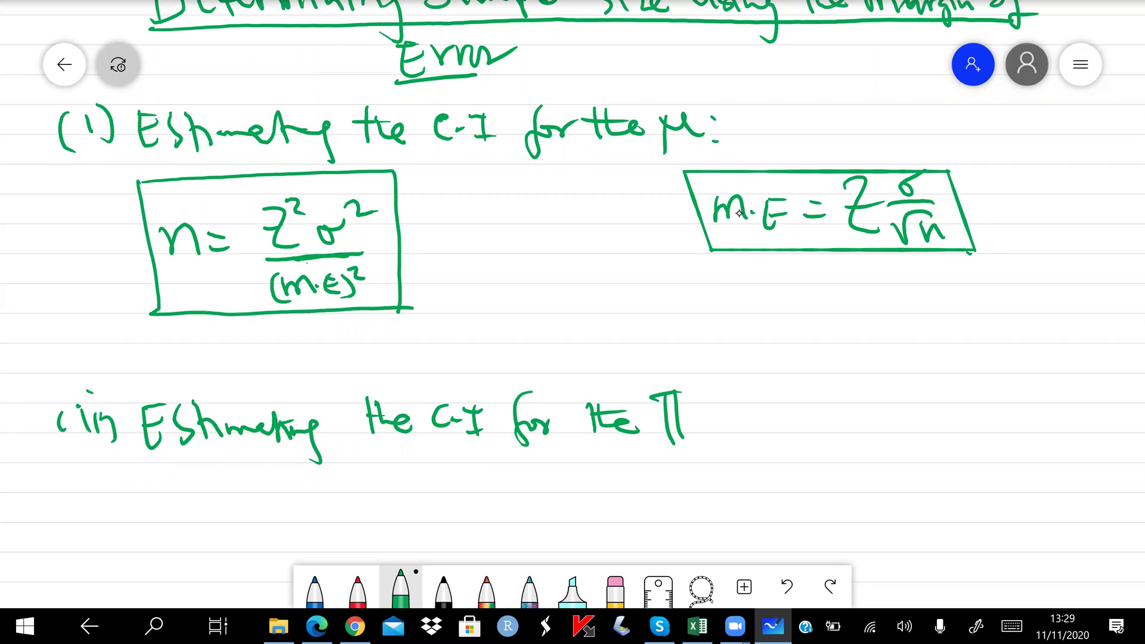
# - Fix the π in the heading and write n = Z²pq/(m·E)² below it
pyautogui.moveTo(630, 377)
pyautogui.mouseDown()
pyautogui.moveTo(647, 402)
pyautogui.moveTo(627, 416)
pyautogui.moveTo(639, 389)
pyautogui.moveTo(590, 448)
pyautogui.mouseUp()
pyautogui.moveTo(597, 405)
pyautogui.mouseDown()
pyautogui.moveTo(596, 444)
pyautogui.moveTo(611, 396)
pyautogui.mouseUp()
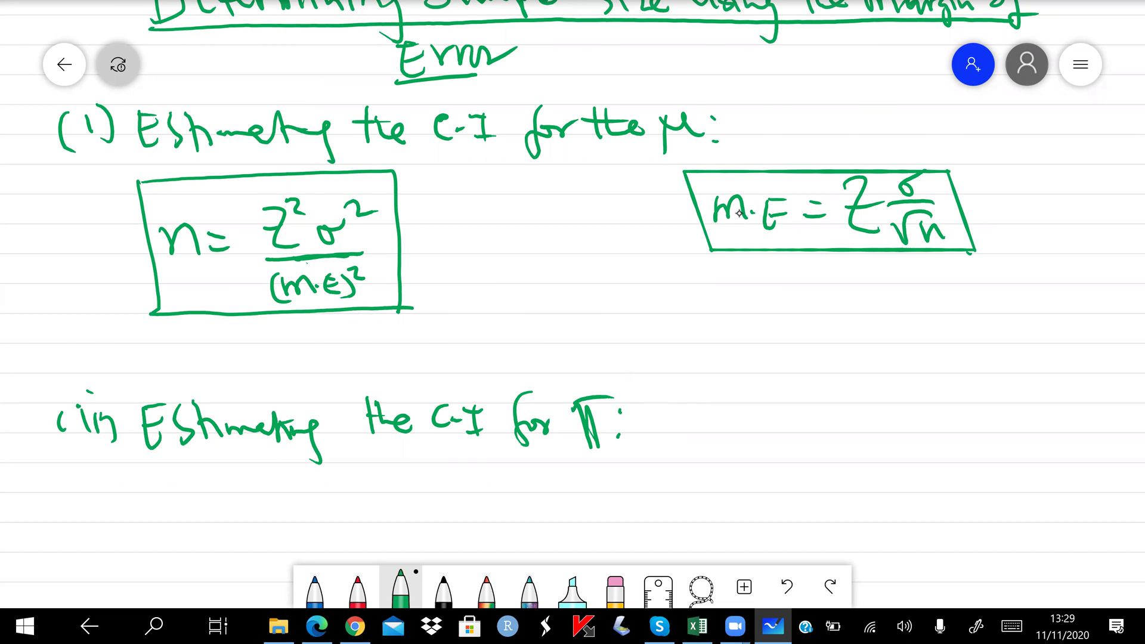
pyautogui.scroll(-2, 739, 213)
pyautogui.moveTo(190, 452); pyautogui.dragTo(239, 437)
pyautogui.moveTo(223, 443)
pyautogui.mouseDown()
pyautogui.moveTo(297, 409)
pyautogui.moveTo(307, 445)
pyautogui.mouseUp()
pyautogui.moveTo(302, 401)
pyautogui.mouseDown()
pyautogui.moveTo(377, 440)
pyautogui.moveTo(390, 427)
pyautogui.mouseUp()
pyautogui.moveTo(272, 455); pyautogui.dragTo(391, 448)
pyautogui.moveTo(303, 498)
pyautogui.mouseDown()
pyautogui.moveTo(327, 477)
pyautogui.moveTo(339, 493)
pyautogui.mouseUp()
pyautogui.moveTo(345, 481)
pyautogui.mouseDown()
pyautogui.moveTo(369, 496)
pyautogui.moveTo(369, 472)
pyautogui.mouseUp()
pyautogui.moveTo(374, 463); pyautogui.dragTo(376, 500)
pyautogui.moveTo(302, 469); pyautogui.dragTo(297, 507)
pyautogui.moveTo(369, 462); pyautogui.dragTo(389, 472)
# - Write m·E = Z√(pq/n) to the right, with an arrow linking it to the n formula
pyautogui.moveTo(681, 409); pyautogui.dragTo(737, 437)
pyautogui.click(746, 423)
pyautogui.moveTo(762, 411)
pyautogui.mouseDown()
pyautogui.moveTo(779, 435)
pyautogui.moveTo(776, 408)
pyautogui.mouseUp()
pyautogui.moveTo(763, 422); pyautogui.dragTo(780, 420)
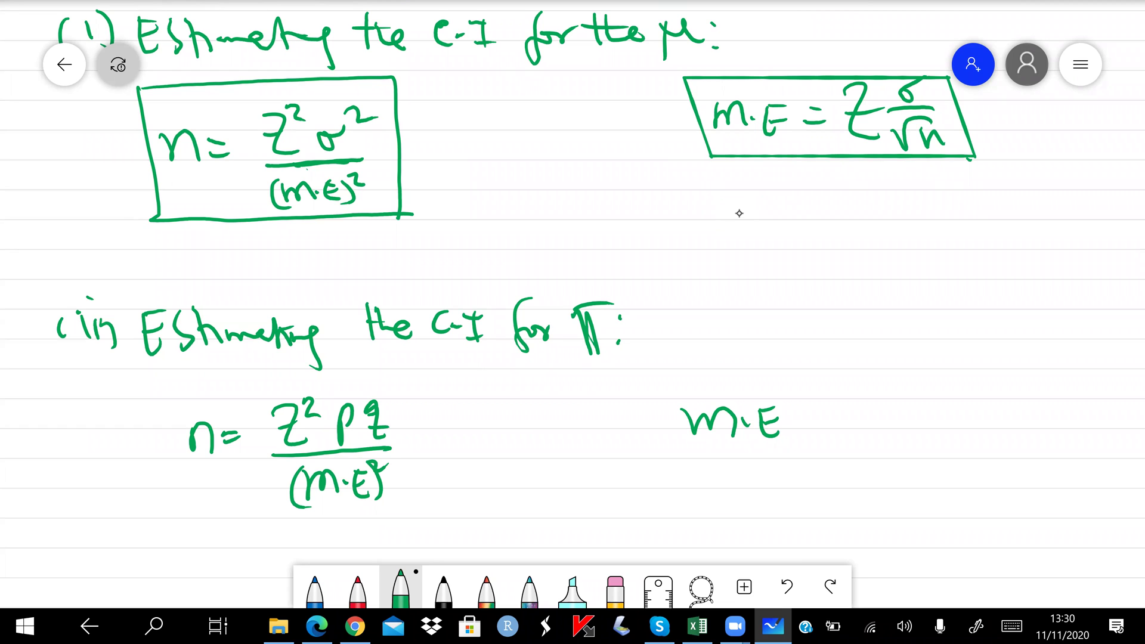
pyautogui.moveTo(793, 415); pyautogui.dragTo(808, 411)
pyautogui.moveTo(798, 424)
pyautogui.mouseDown()
pyautogui.moveTo(856, 435)
pyautogui.moveTo(861, 410)
pyautogui.moveTo(889, 420)
pyautogui.moveTo(896, 381)
pyautogui.mouseUp()
pyautogui.moveTo(922, 383); pyautogui.dragTo(918, 418)
pyautogui.moveTo(907, 408); pyautogui.dragTo(933, 404)
pyautogui.moveTo(874, 425); pyautogui.dragTo(922, 423)
pyautogui.moveTo(885, 456)
pyautogui.mouseDown()
pyautogui.moveTo(905, 457)
pyautogui.moveTo(861, 373)
pyautogui.moveTo(931, 399)
pyautogui.mouseUp()
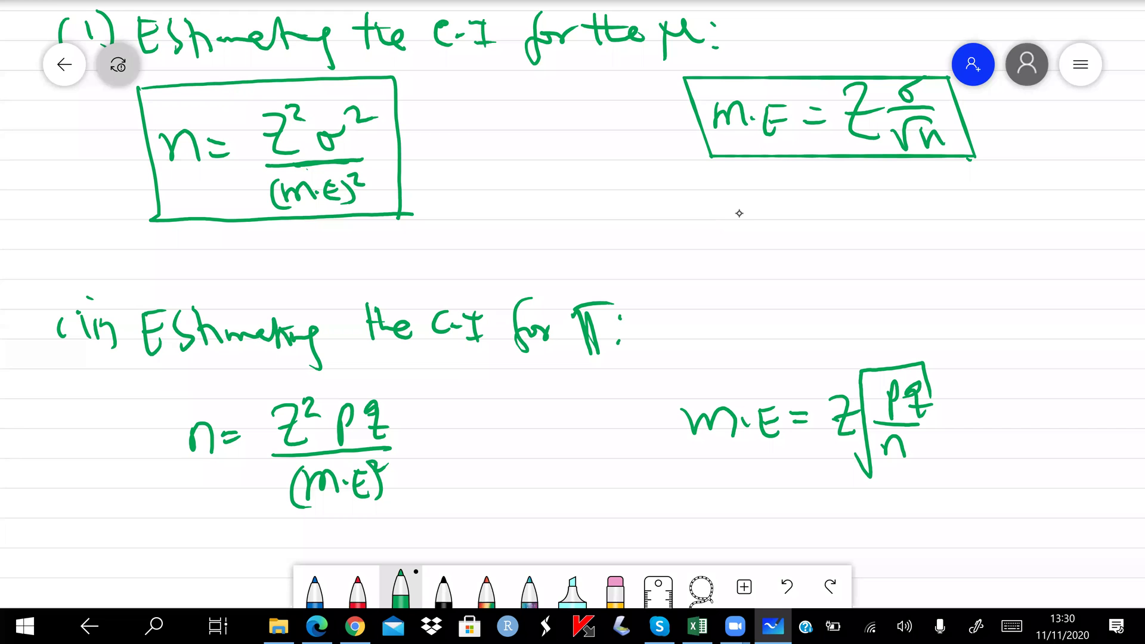
pyautogui.moveTo(648, 419); pyautogui.dragTo(530, 425)
pyautogui.moveTo(566, 413)
pyautogui.mouseDown()
pyautogui.moveTo(537, 440)
pyautogui.moveTo(561, 437)
pyautogui.mouseUp()
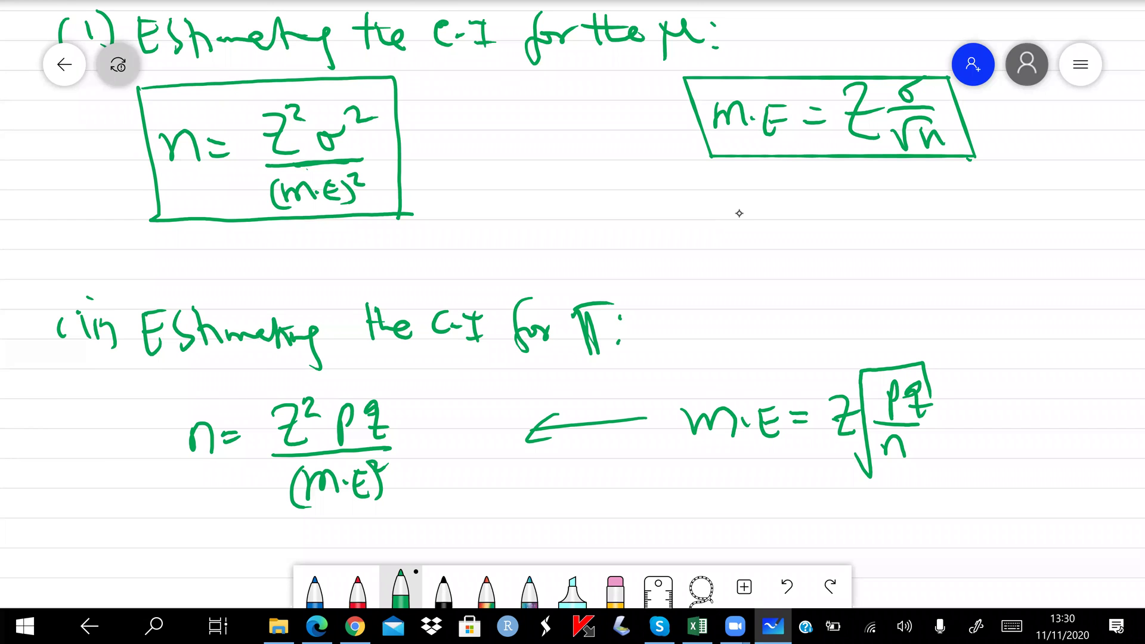
# - Further down, write an underlined 'Example:' heading
pyautogui.scroll(-1, 739, 213)
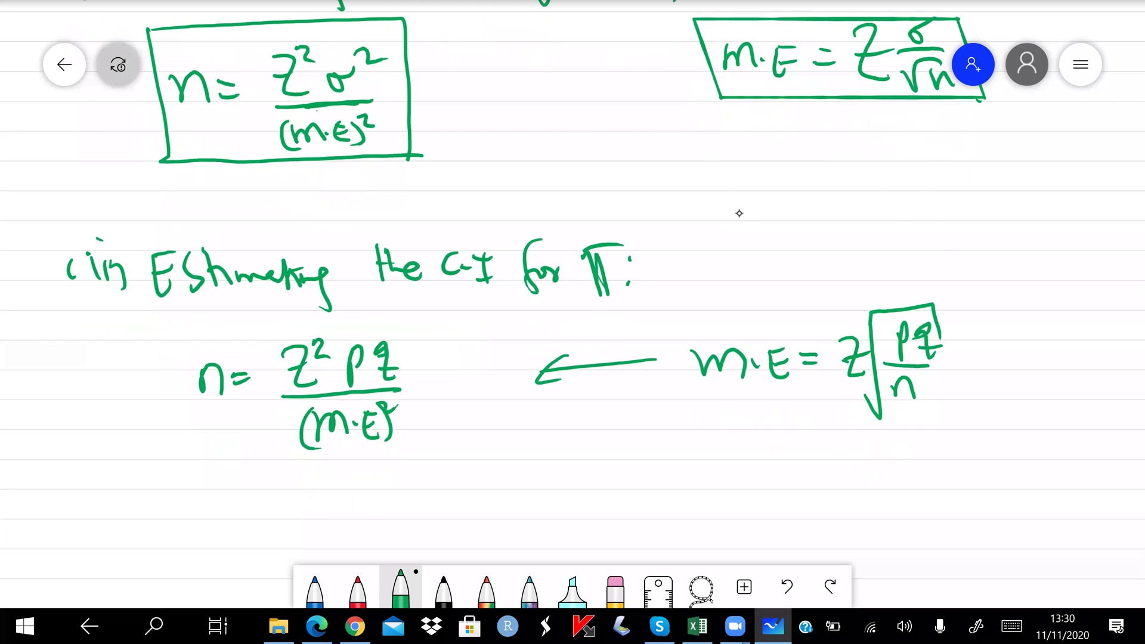
pyautogui.scroll(-3, 739, 213)
pyautogui.moveTo(115, 353)
pyautogui.mouseDown()
pyautogui.moveTo(112, 388)
pyautogui.moveTo(138, 385)
pyautogui.mouseUp()
pyautogui.moveTo(116, 370); pyautogui.dragTo(132, 369)
pyautogui.moveTo(113, 354)
pyautogui.mouseDown()
pyautogui.moveTo(127, 351)
pyautogui.moveTo(164, 386)
pyautogui.mouseUp()
pyautogui.moveTo(163, 359)
pyautogui.mouseDown()
pyautogui.moveTo(153, 389)
pyautogui.moveTo(229, 376)
pyautogui.moveTo(228, 391)
pyautogui.mouseUp()
pyautogui.moveTo(233, 385)
pyautogui.mouseDown()
pyautogui.moveTo(254, 358)
pyautogui.moveTo(274, 382)
pyautogui.mouseUp()
pyautogui.click(275, 383)
pyautogui.moveTo(112, 396); pyautogui.dragTo(272, 381)
pyautogui.click(274, 366)
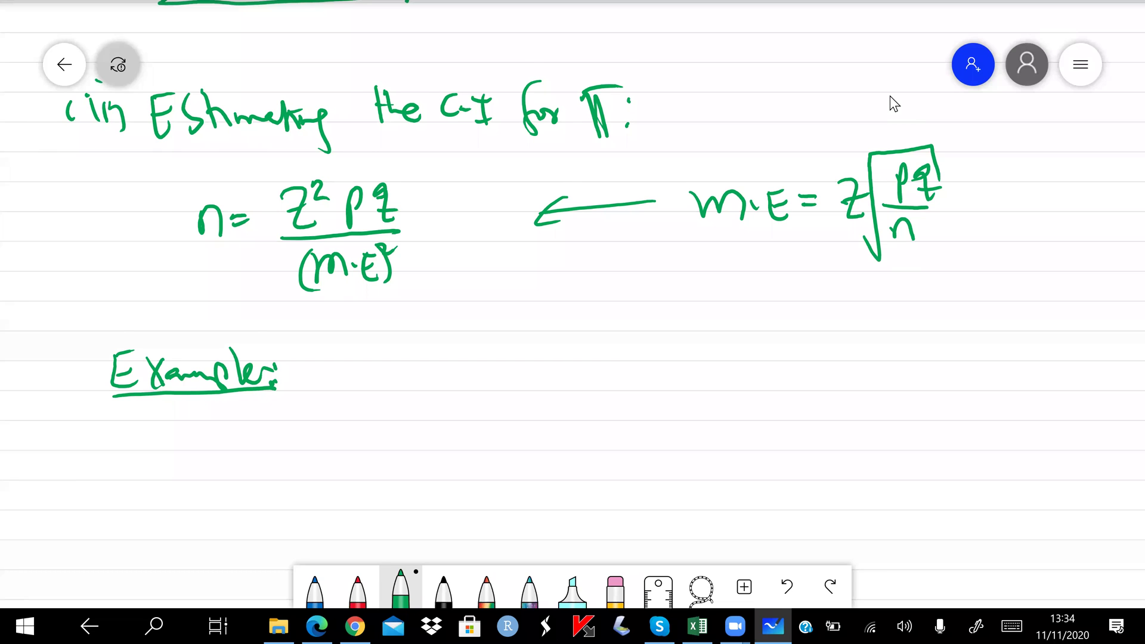
# - Switch to the red pen and write 'm.E = 120;' under Example
pyautogui.scroll(-1, 890, 95)
pyautogui.click(358, 591)
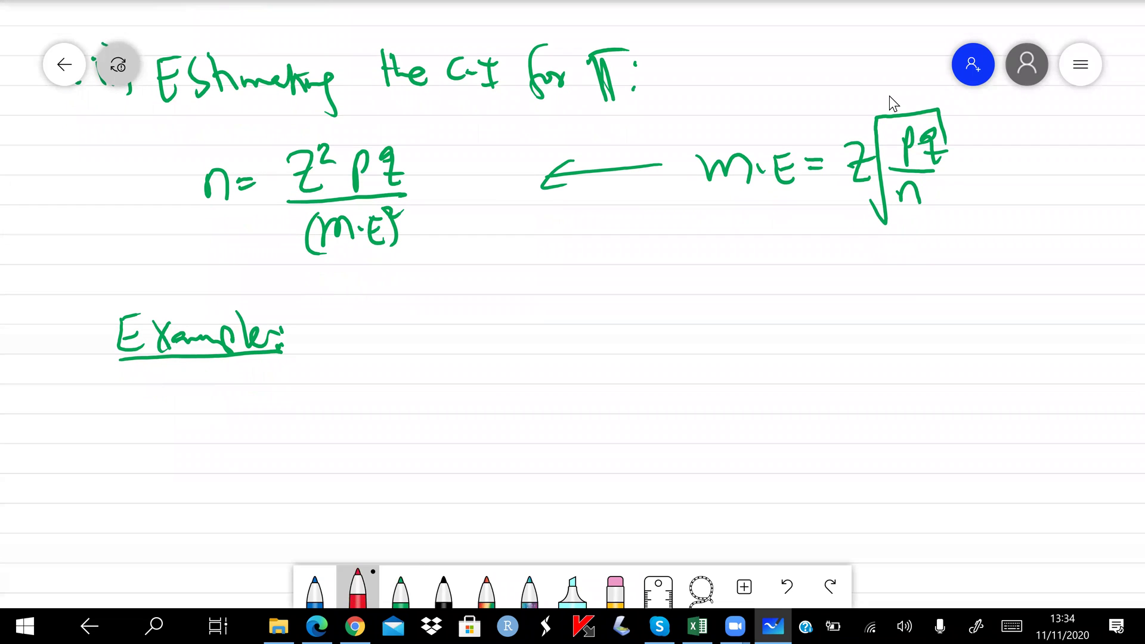
pyautogui.moveTo(94, 423); pyautogui.dragTo(138, 417)
pyautogui.click(143, 402)
pyautogui.moveTo(177, 382)
pyautogui.mouseDown()
pyautogui.moveTo(176, 419)
pyautogui.moveTo(182, 403)
pyautogui.mouseUp()
pyautogui.moveTo(194, 397); pyautogui.dragTo(218, 408)
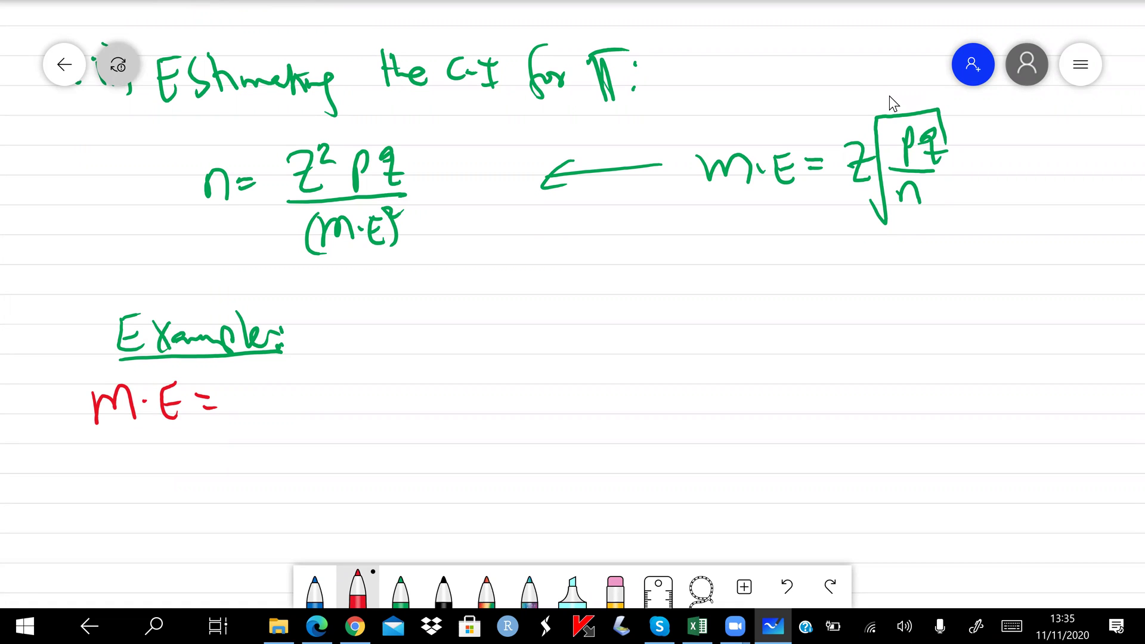
pyautogui.moveTo(243, 385); pyautogui.dragTo(246, 418)
pyautogui.moveTo(255, 392)
pyautogui.mouseDown()
pyautogui.moveTo(265, 387)
pyautogui.moveTo(290, 414)
pyautogui.mouseUp()
pyautogui.moveTo(307, 388)
pyautogui.mouseDown()
pyautogui.moveTo(294, 413)
pyautogui.moveTo(307, 386)
pyautogui.moveTo(359, 398)
pyautogui.mouseUp()
pyautogui.moveTo(360, 417); pyautogui.dragTo(346, 436)
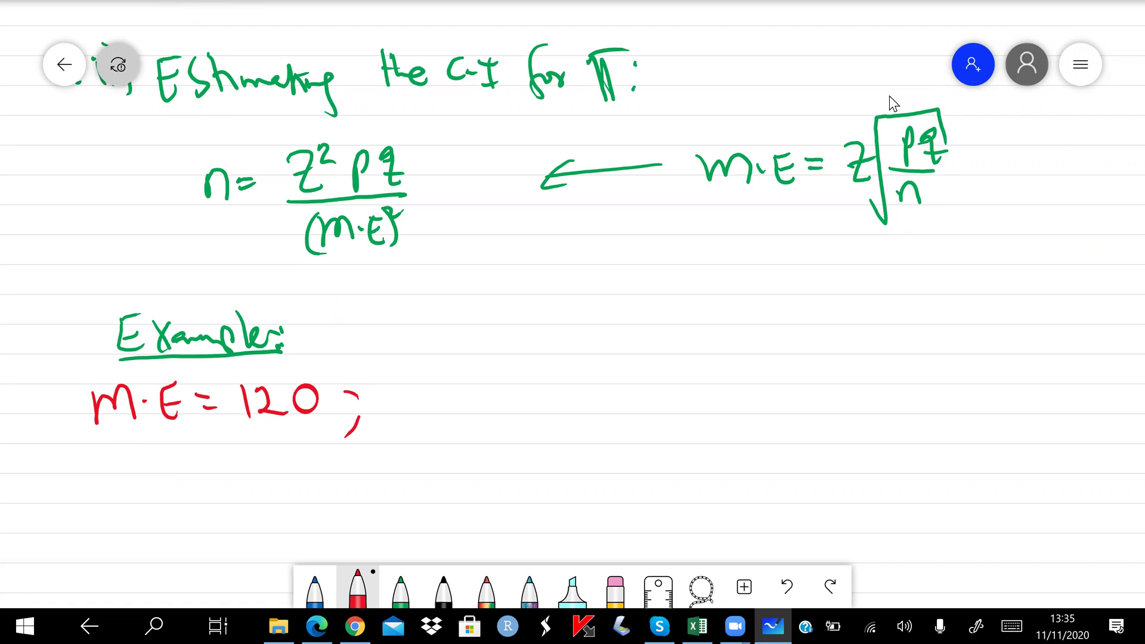
# - Add '95% Confidence level.' after the margin of error
pyautogui.moveTo(420, 383)
pyautogui.mouseDown()
pyautogui.moveTo(418, 428)
pyautogui.moveTo(441, 423)
pyautogui.moveTo(457, 387)
pyautogui.mouseUp()
pyautogui.moveTo(474, 379)
pyautogui.mouseDown()
pyautogui.moveTo(477, 444)
pyautogui.moveTo(488, 441)
pyautogui.mouseUp()
pyautogui.moveTo(528, 379)
pyautogui.mouseDown()
pyautogui.moveTo(521, 394)
pyautogui.moveTo(540, 414)
pyautogui.mouseUp()
pyautogui.moveTo(538, 401); pyautogui.dragTo(569, 409)
pyautogui.moveTo(586, 376)
pyautogui.mouseDown()
pyautogui.moveTo(579, 417)
pyautogui.moveTo(596, 403)
pyautogui.mouseUp()
pyautogui.moveTo(596, 403); pyautogui.dragTo(680, 411)
pyautogui.moveTo(692, 369)
pyautogui.mouseDown()
pyautogui.moveTo(689, 413)
pyautogui.moveTo(733, 395)
pyautogui.moveTo(753, 407)
pyautogui.mouseUp()
pyautogui.moveTo(762, 366)
pyautogui.mouseDown()
pyautogui.moveTo(759, 408)
pyautogui.moveTo(802, 386)
pyautogui.mouseUp()
# - Add '; σ = 987' to the end of the givens line
pyautogui.moveTo(813, 402); pyautogui.dragTo(805, 422)
pyautogui.moveTo(874, 386)
pyautogui.mouseDown()
pyautogui.moveTo(858, 409)
pyautogui.moveTo(905, 392)
pyautogui.mouseUp()
pyautogui.moveTo(885, 405); pyautogui.dragTo(908, 402)
pyautogui.moveTo(931, 379); pyautogui.dragTo(940, 417)
pyautogui.moveTo(972, 378)
pyautogui.mouseDown()
pyautogui.moveTo(953, 409)
pyautogui.moveTo(967, 383)
pyautogui.mouseUp()
pyautogui.moveTo(972, 381)
pyautogui.mouseDown()
pyautogui.moveTo(990, 376)
pyautogui.moveTo(987, 414)
pyautogui.mouseUp()
pyautogui.moveTo(969, 399); pyautogui.dragTo(1007, 388)
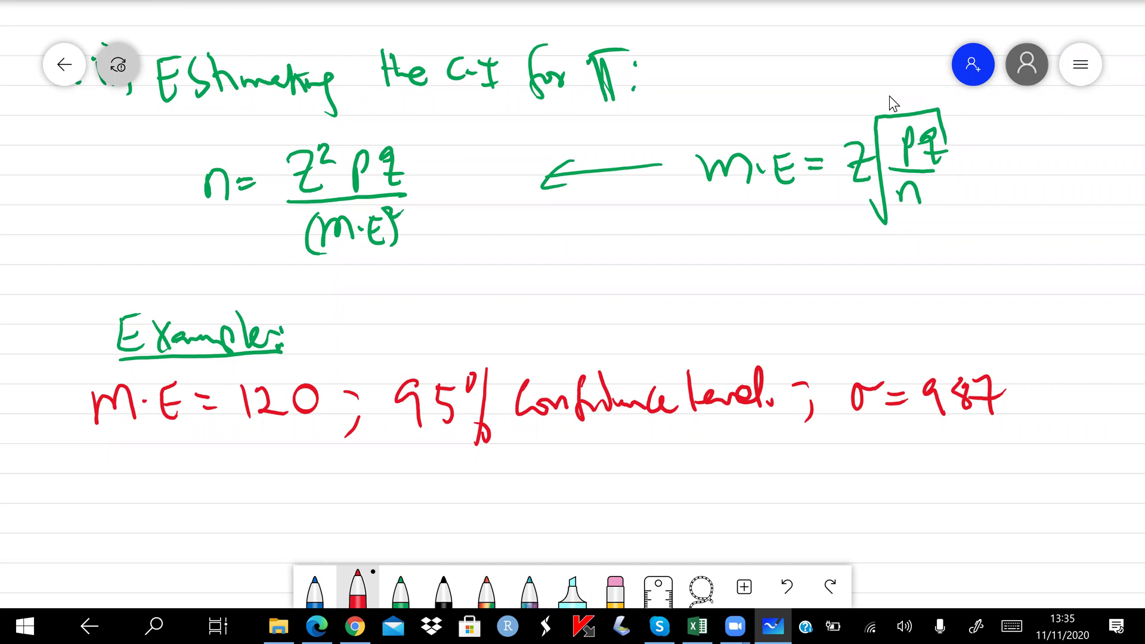
# - Write 'find n.' on the line below the givens
pyautogui.moveTo(125, 468)
pyautogui.mouseDown()
pyautogui.moveTo(104, 513)
pyautogui.moveTo(132, 488)
pyautogui.mouseUp()
pyautogui.moveTo(130, 494); pyautogui.dragTo(163, 498)
pyautogui.moveTo(176, 468); pyautogui.dragTo(181, 508)
pyautogui.moveTo(214, 499)
pyautogui.mouseDown()
pyautogui.moveTo(225, 478)
pyautogui.moveTo(236, 504)
pyautogui.mouseUp()
pyautogui.click(249, 496)
pyautogui.scroll(-3, 889, 96)
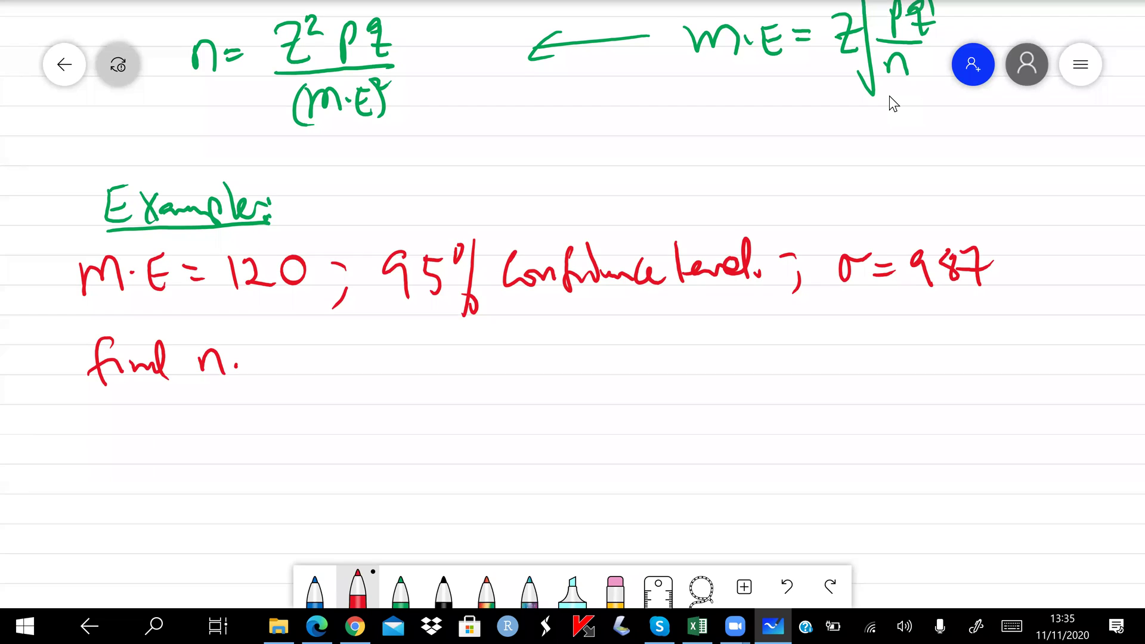
# - Switch to blue ink and write the 'Solution:' label below 'find n'
pyautogui.click(315, 587)
pyautogui.moveTo(170, 413)
pyautogui.mouseDown()
pyautogui.moveTo(157, 446)
pyautogui.moveTo(192, 420)
pyautogui.moveTo(212, 446)
pyautogui.mouseUp()
pyautogui.click(220, 428)
pyautogui.click(227, 446)
# - Write 'At 95% confidence level' below the solution label
pyautogui.scroll(-2, 890, 95)
pyautogui.moveTo(94, 404)
pyautogui.mouseDown()
pyautogui.moveTo(102, 442)
pyautogui.moveTo(124, 446)
pyautogui.mouseUp()
pyautogui.moveTo(102, 433); pyautogui.dragTo(150, 448)
pyautogui.moveTo(116, 432)
pyautogui.mouseDown()
pyautogui.moveTo(192, 422)
pyautogui.moveTo(196, 444)
pyautogui.mouseUp()
pyautogui.moveTo(208, 414)
pyautogui.mouseDown()
pyautogui.moveTo(224, 444)
pyautogui.moveTo(230, 421)
pyautogui.mouseUp()
pyautogui.moveTo(244, 391)
pyautogui.mouseDown()
pyautogui.moveTo(230, 432)
pyautogui.moveTo(258, 447)
pyautogui.moveTo(300, 421)
pyautogui.moveTo(290, 445)
pyautogui.mouseUp()
pyautogui.click(290, 397)
pyautogui.moveTo(307, 433); pyautogui.dragTo(350, 442)
pyautogui.moveTo(353, 411)
pyautogui.mouseDown()
pyautogui.moveTo(344, 455)
pyautogui.moveTo(365, 442)
pyautogui.mouseUp()
pyautogui.moveTo(374, 410)
pyautogui.mouseDown()
pyautogui.moveTo(365, 445)
pyautogui.moveTo(417, 434)
pyautogui.mouseUp()
pyautogui.moveTo(434, 424)
pyautogui.mouseDown()
pyautogui.moveTo(423, 446)
pyautogui.moveTo(520, 420)
pyautogui.moveTo(555, 465)
pyautogui.mouseUp()
# - Add ', Z = ±1.96' after the confidence level
pyautogui.moveTo(575, 403)
pyautogui.mouseDown()
pyautogui.moveTo(594, 453)
pyautogui.moveTo(610, 449)
pyautogui.mouseUp()
pyautogui.moveTo(604, 421); pyautogui.dragTo(650, 425)
pyautogui.moveTo(665, 414)
pyautogui.mouseDown()
pyautogui.moveTo(692, 408)
pyautogui.moveTo(681, 428)
pyautogui.mouseUp()
pyautogui.moveTo(669, 437)
pyautogui.mouseDown()
pyautogui.moveTo(712, 421)
pyautogui.moveTo(718, 445)
pyautogui.mouseUp()
pyautogui.click(729, 417)
pyautogui.moveTo(750, 402)
pyautogui.mouseDown()
pyautogui.moveTo(755, 443)
pyautogui.moveTo(765, 418)
pyautogui.mouseUp()
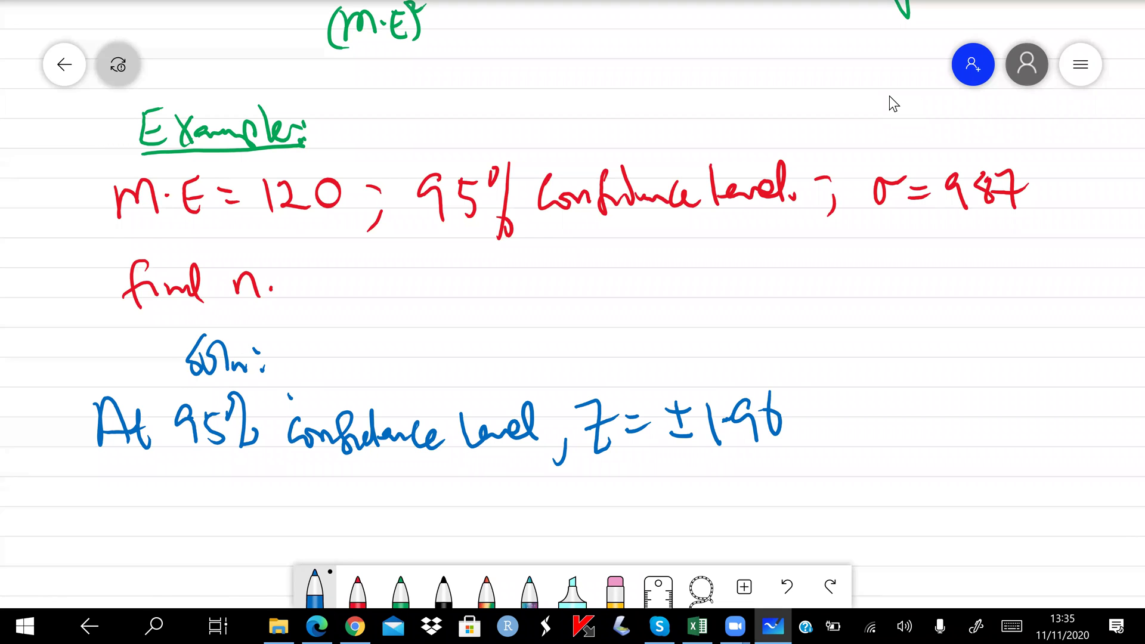
# - Write the formula n = Z²σ²/(M·E)² below the Z value line
pyautogui.scroll(-3, 890, 96)
pyautogui.moveTo(144, 468)
pyautogui.mouseDown()
pyautogui.moveTo(147, 444)
pyautogui.moveTo(177, 461)
pyautogui.mouseUp()
pyautogui.moveTo(175, 449); pyautogui.dragTo(203, 457)
pyautogui.moveTo(238, 422)
pyautogui.mouseDown()
pyautogui.moveTo(271, 464)
pyautogui.moveTo(280, 425)
pyautogui.moveTo(316, 424)
pyautogui.mouseUp()
pyautogui.moveTo(225, 476); pyautogui.dragTo(328, 470)
pyautogui.moveTo(244, 513)
pyautogui.mouseDown()
pyautogui.moveTo(280, 498)
pyautogui.moveTo(289, 512)
pyautogui.mouseUp()
pyautogui.click(295, 503)
pyautogui.moveTo(309, 488); pyautogui.dragTo(315, 514)
pyautogui.moveTo(307, 504)
pyautogui.mouseDown()
pyautogui.moveTo(316, 499)
pyautogui.moveTo(325, 524)
pyautogui.mouseUp()
pyautogui.moveTo(250, 483); pyautogui.dragTo(265, 531)
pyautogui.moveTo(322, 480); pyautogui.dragTo(339, 493)
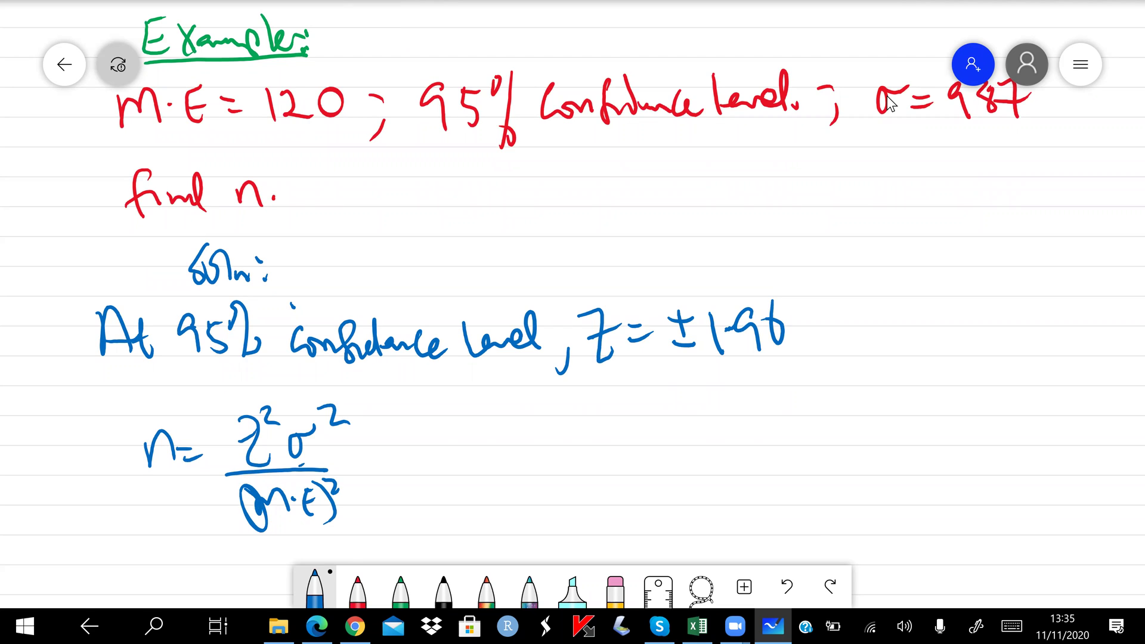
# - Redo the squared (M·E) denominator and write '= (1.96)²' after the formula
pyautogui.click(788, 587)
pyautogui.click(787, 586)
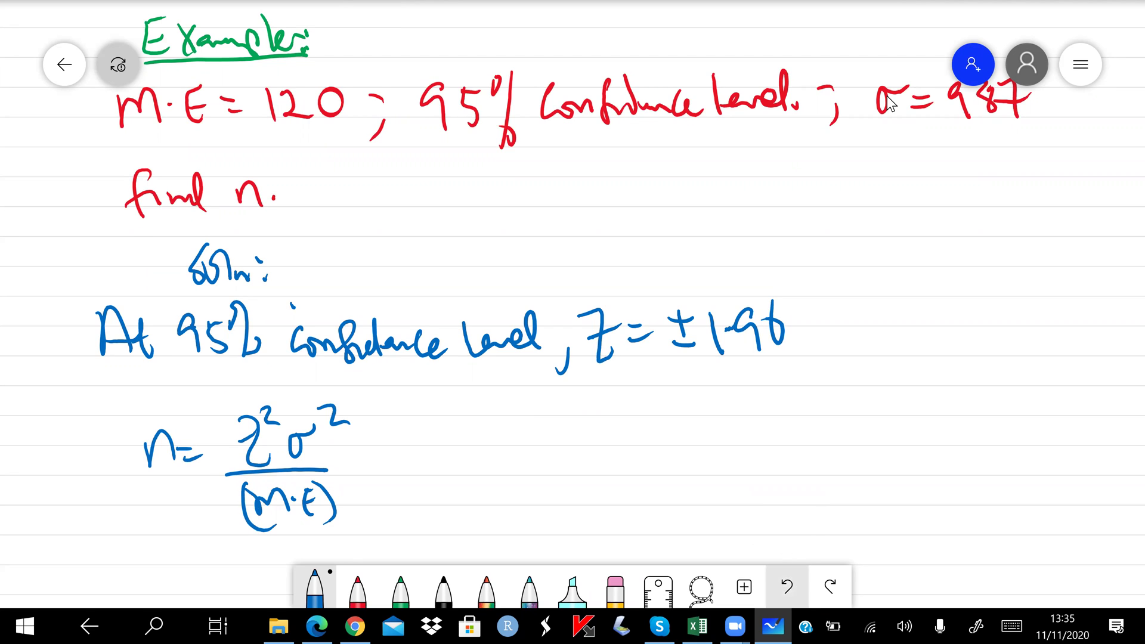
pyautogui.moveTo(329, 477); pyautogui.dragTo(358, 484)
pyautogui.moveTo(234, 467)
pyautogui.mouseDown()
pyautogui.moveTo(388, 449)
pyautogui.moveTo(397, 460)
pyautogui.mouseUp()
pyautogui.moveTo(439, 422)
pyautogui.mouseDown()
pyautogui.moveTo(442, 457)
pyautogui.moveTo(455, 439)
pyautogui.mouseUp()
pyautogui.moveTo(474, 421)
pyautogui.mouseDown()
pyautogui.moveTo(462, 429)
pyautogui.moveTo(477, 456)
pyautogui.mouseUp()
pyautogui.moveTo(495, 419)
pyautogui.mouseDown()
pyautogui.moveTo(486, 454)
pyautogui.moveTo(504, 453)
pyautogui.mouseUp()
pyautogui.moveTo(426, 406); pyautogui.dragTo(451, 468)
pyautogui.moveTo(506, 394)
pyautogui.mouseDown()
pyautogui.moveTo(553, 444)
pyautogui.moveTo(537, 448)
pyautogui.mouseUp()
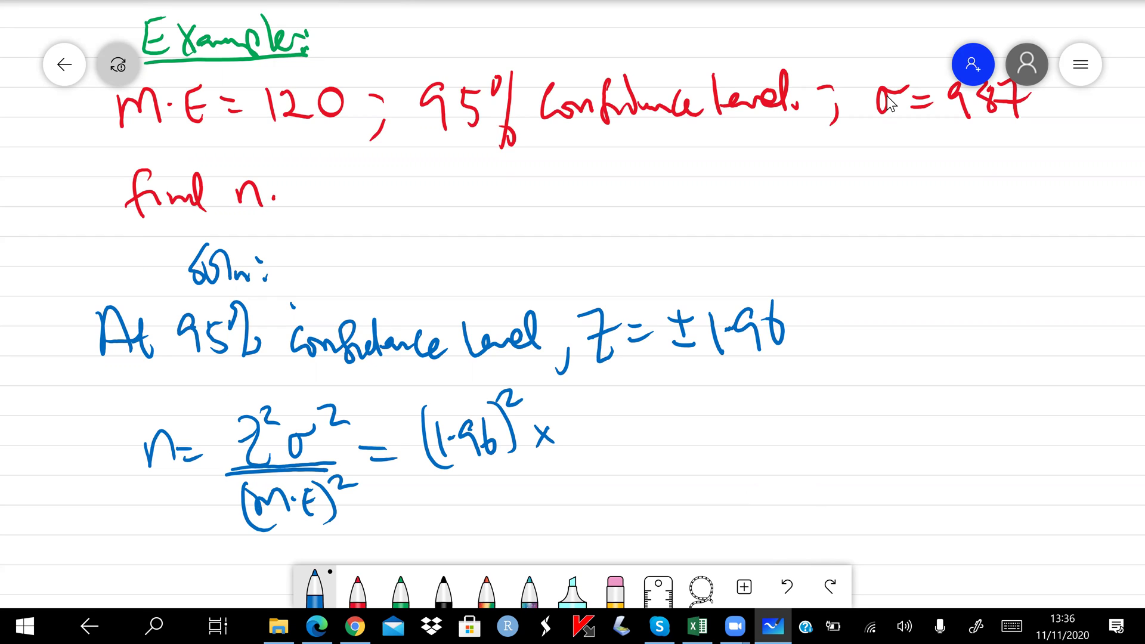
# - Complete the substitution as (1.96)² × 987² over (120)², followed by an equals sign
pyautogui.moveTo(586, 414); pyautogui.dragTo(577, 451)
pyautogui.moveTo(609, 410)
pyautogui.mouseDown()
pyautogui.moveTo(597, 425)
pyautogui.moveTo(628, 438)
pyautogui.mouseUp()
pyautogui.moveTo(635, 391)
pyautogui.mouseDown()
pyautogui.moveTo(634, 436)
pyautogui.moveTo(640, 417)
pyautogui.moveTo(670, 405)
pyautogui.mouseUp()
pyautogui.moveTo(434, 476); pyautogui.dragTo(661, 460)
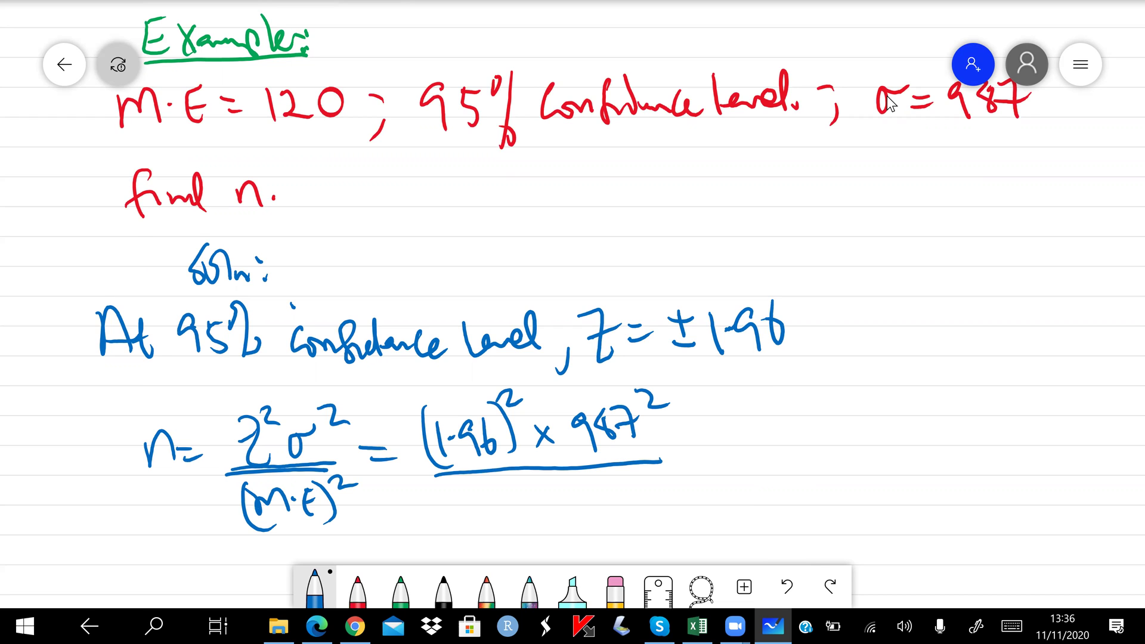
pyautogui.scroll(-2, 887, 97)
pyautogui.moveTo(502, 424)
pyautogui.mouseDown()
pyautogui.moveTo(508, 440)
pyautogui.moveTo(553, 447)
pyautogui.mouseUp()
pyautogui.moveTo(574, 432)
pyautogui.mouseDown()
pyautogui.moveTo(564, 448)
pyautogui.moveTo(575, 433)
pyautogui.mouseUp()
pyautogui.moveTo(594, 418); pyautogui.dragTo(596, 456)
pyautogui.moveTo(496, 417); pyautogui.dragTo(500, 464)
pyautogui.moveTo(605, 419); pyautogui.dragTo(631, 423)
pyautogui.moveTo(680, 394); pyautogui.dragTo(710, 412)
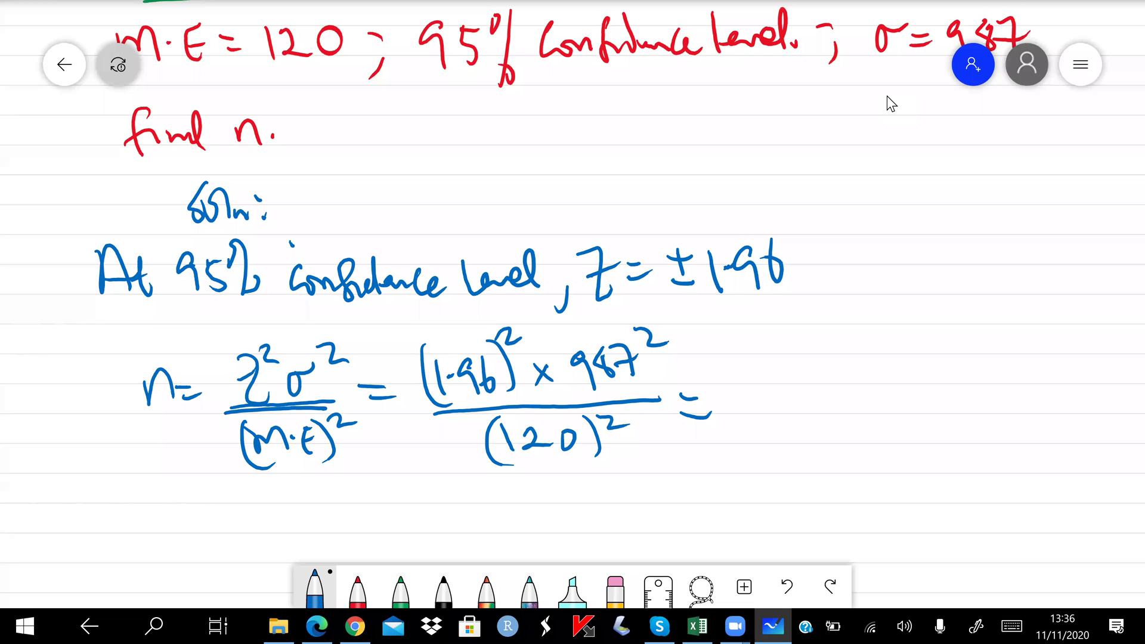
# - Write the result 259.69
pyautogui.moveTo(732, 398)
pyautogui.mouseDown()
pyautogui.moveTo(746, 420)
pyautogui.moveTo(766, 419)
pyautogui.mouseUp()
pyautogui.moveTo(776, 394); pyautogui.dragTo(772, 424)
pyautogui.moveTo(774, 395)
pyautogui.mouseDown()
pyautogui.moveTo(774, 423)
pyautogui.moveTo(803, 393)
pyautogui.moveTo(816, 426)
pyautogui.mouseUp()
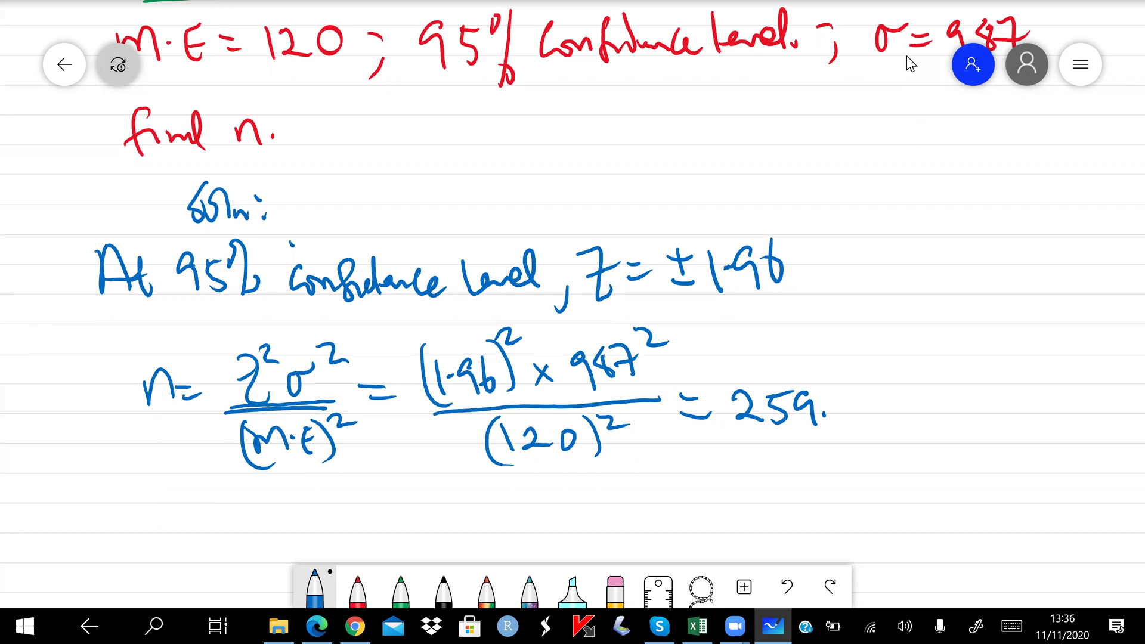
pyautogui.moveTo(864, 390)
pyautogui.mouseDown()
pyautogui.moveTo(887, 398)
pyautogui.moveTo(893, 431)
pyautogui.mouseUp()
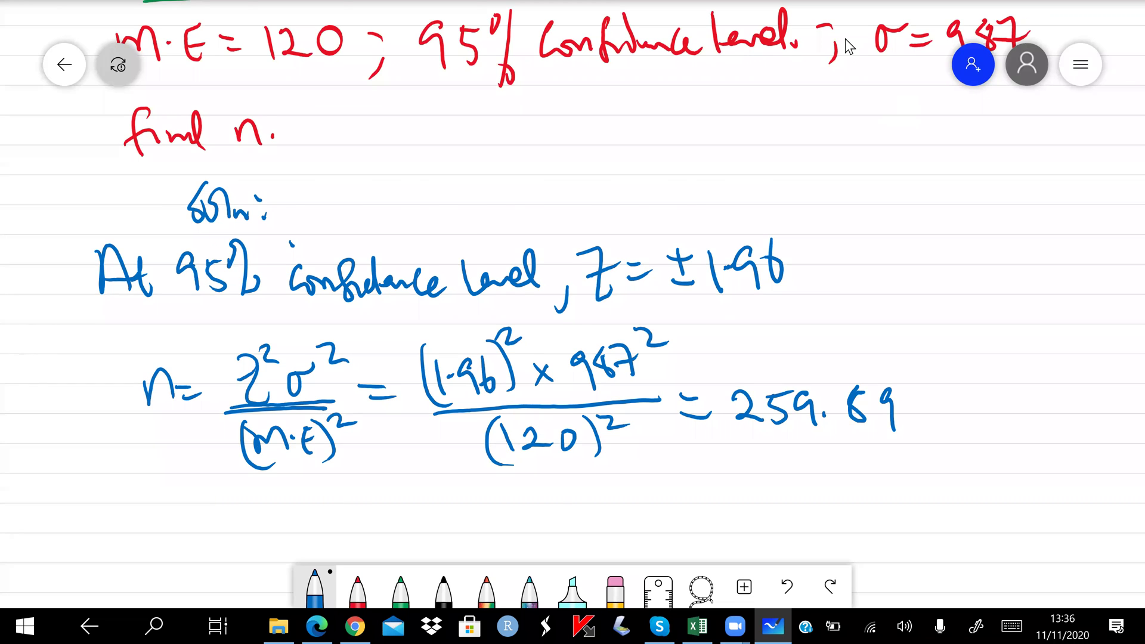
# - Write ≈ 260 below the result and double-underline it
pyautogui.scroll(-3, 845, 38)
pyautogui.moveTo(660, 406)
pyautogui.mouseDown()
pyautogui.moveTo(702, 411)
pyautogui.moveTo(704, 427)
pyautogui.moveTo(763, 426)
pyautogui.moveTo(770, 411)
pyautogui.mouseUp()
pyautogui.moveTo(796, 401)
pyautogui.mouseDown()
pyautogui.moveTo(799, 424)
pyautogui.moveTo(793, 401)
pyautogui.mouseUp()
pyautogui.moveTo(717, 445)
pyautogui.mouseDown()
pyautogui.moveTo(808, 439)
pyautogui.moveTo(798, 454)
pyautogui.mouseUp()
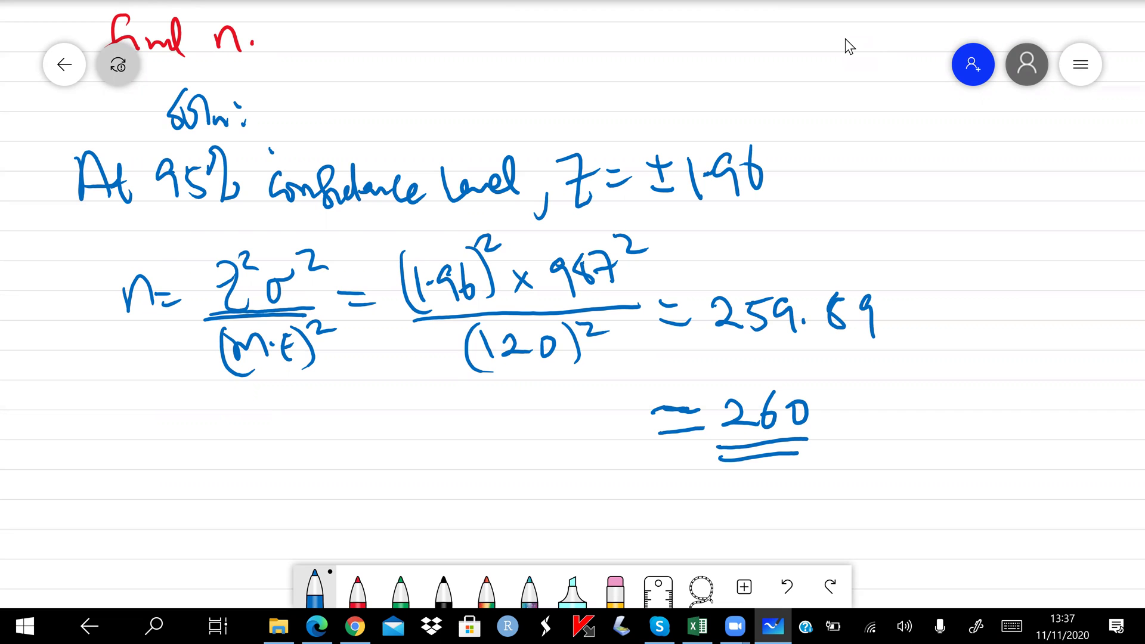
# - Underline 120 and 95%, and double-underline σ = 987 in the problem statement
pyautogui.scroll(5, 846, 38)
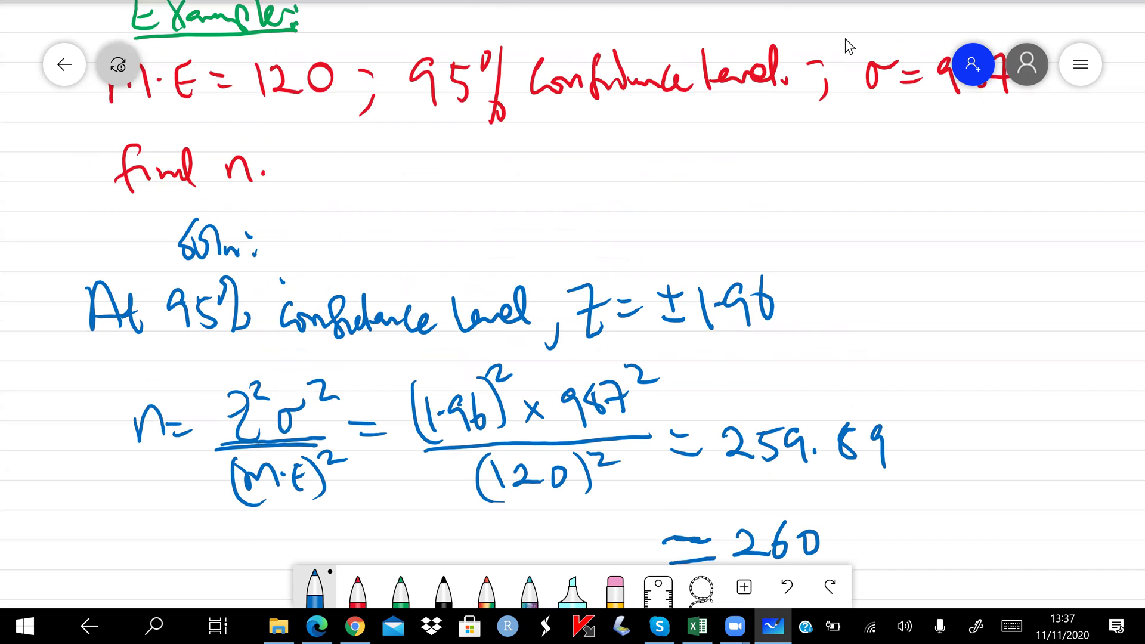
pyautogui.moveTo(246, 174); pyautogui.dragTo(309, 173)
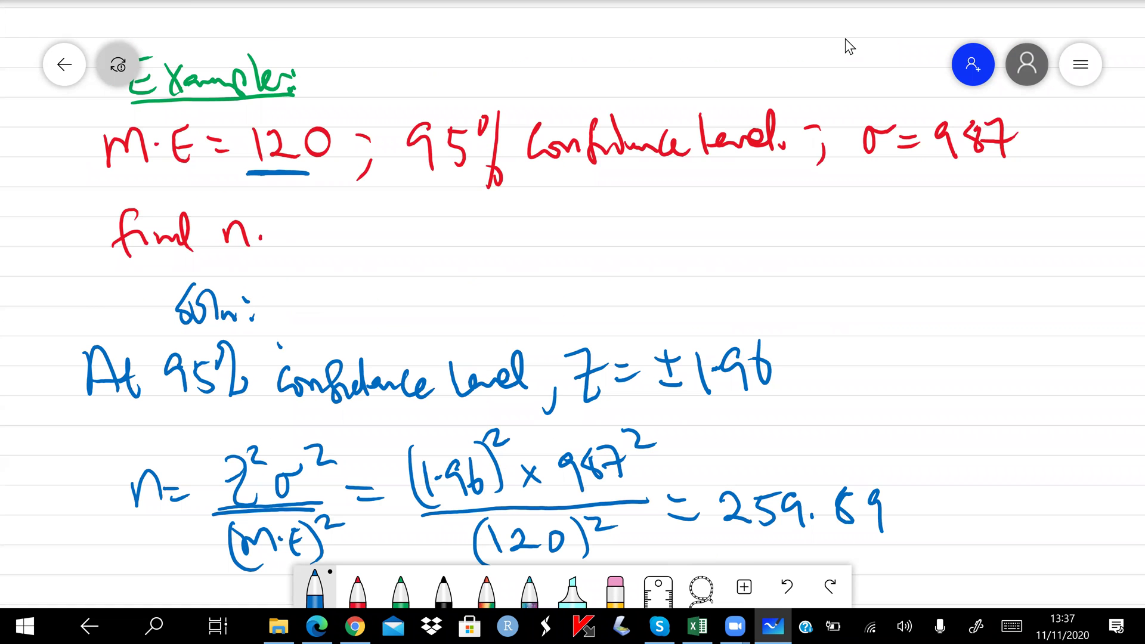
pyautogui.moveTo(420, 185); pyautogui.dragTo(470, 184)
pyautogui.moveTo(873, 166)
pyautogui.mouseDown()
pyautogui.moveTo(987, 168)
pyautogui.moveTo(968, 170)
pyautogui.mouseUp()
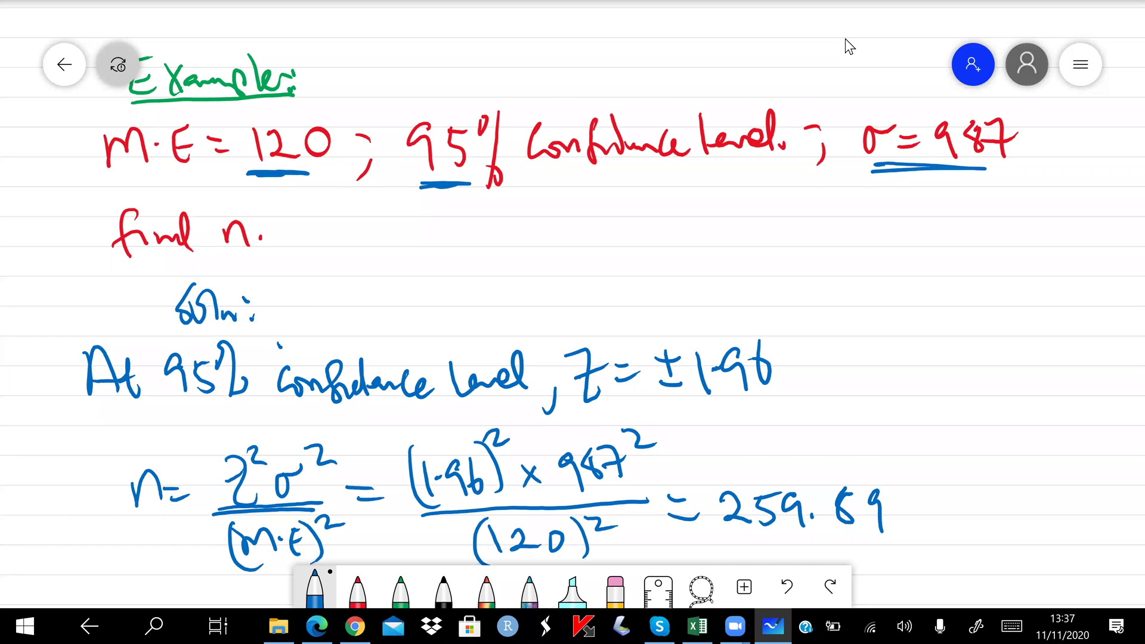
# - Draw a red box around the proportion formula n = Z²pq/(M·E)²
pyautogui.scroll(-1, 846, 38)
pyautogui.scroll(-3, 846, 38)
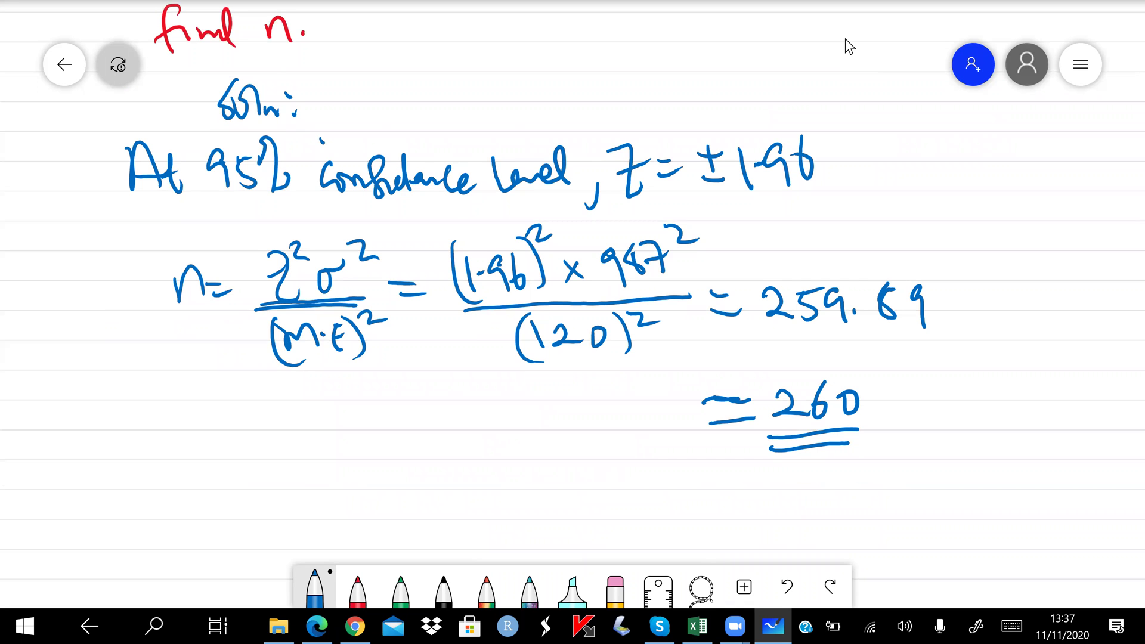
pyautogui.scroll(2, 846, 38)
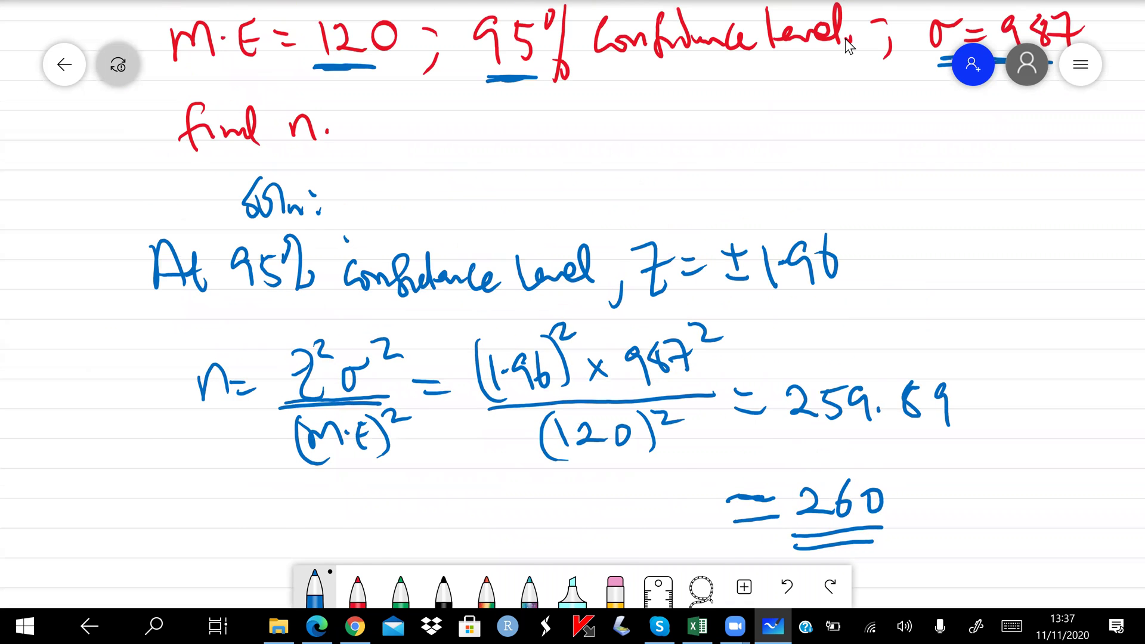
pyautogui.scroll(3, 845, 38)
pyautogui.scroll(-3, 846, 40)
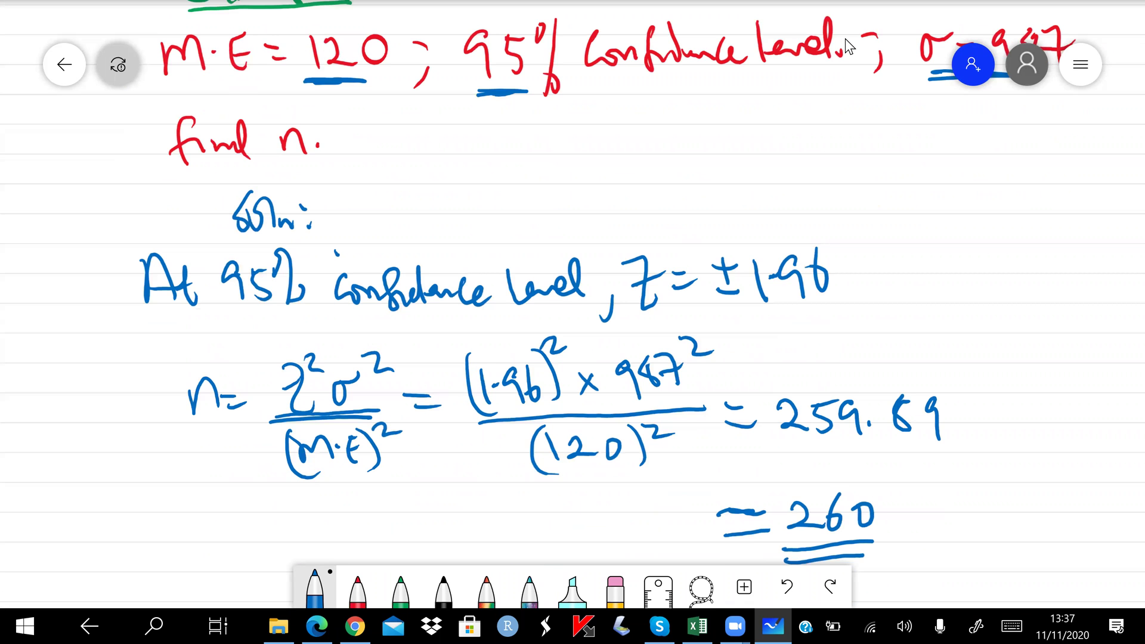
pyautogui.scroll(-3, 846, 38)
pyautogui.click(358, 588)
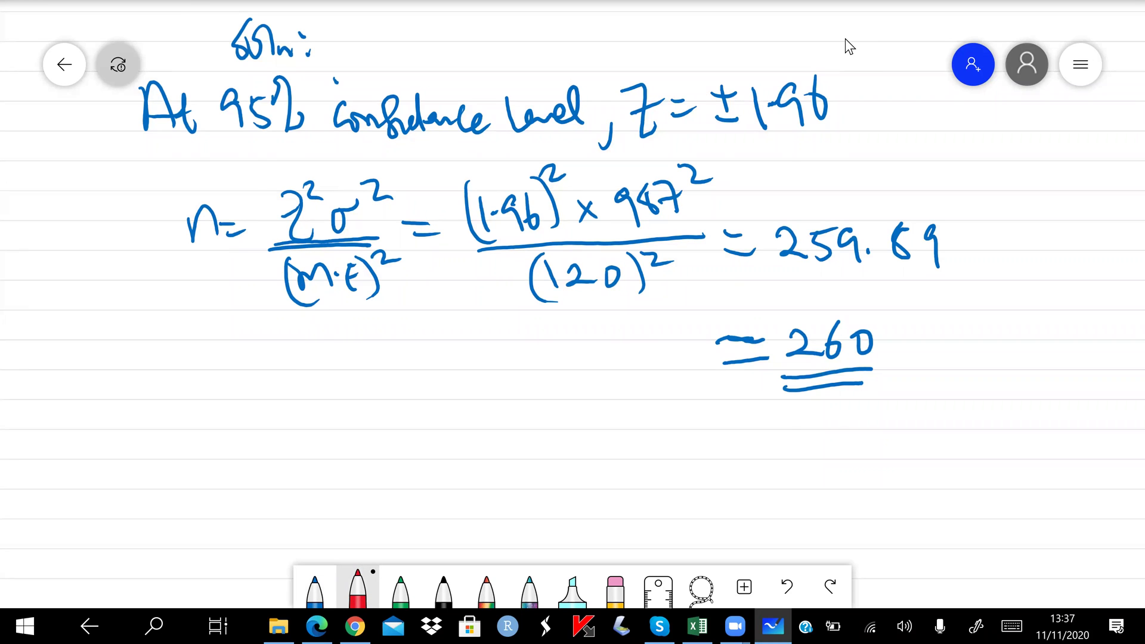
pyautogui.scroll(2, 845, 38)
pyautogui.scroll(3, 846, 39)
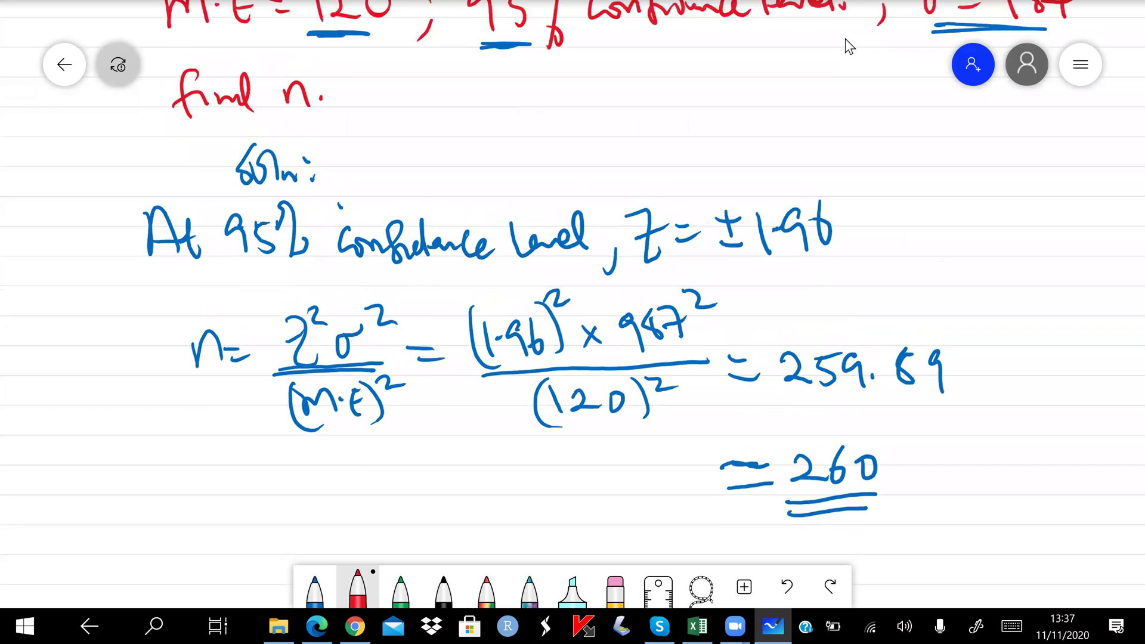
pyautogui.scroll(8, 846, 38)
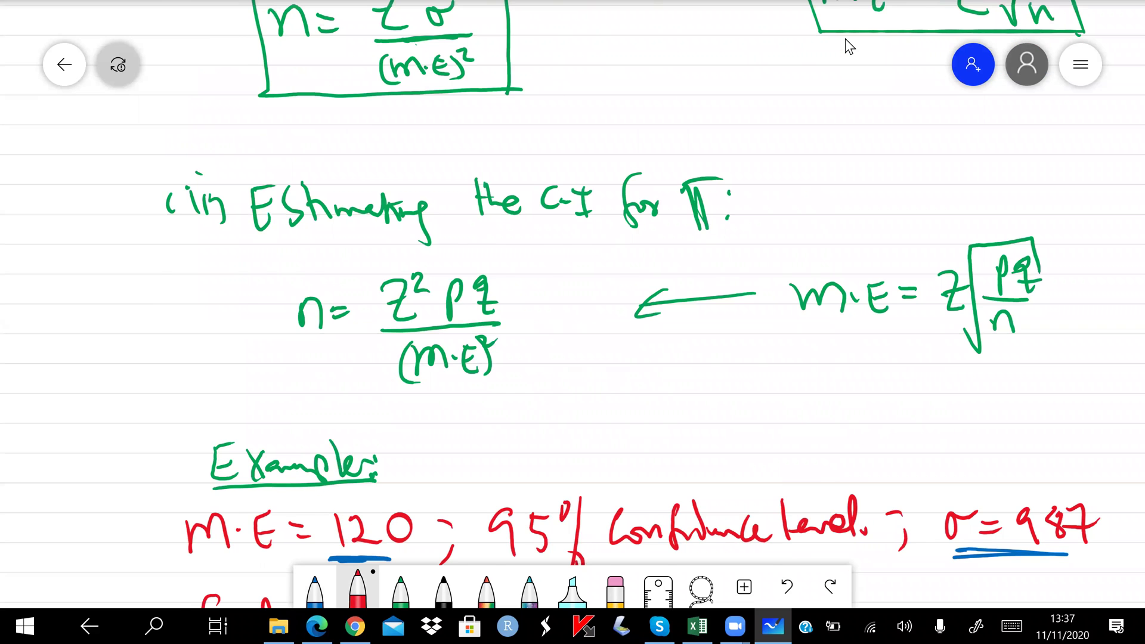
pyautogui.scroll(1, 845, 38)
pyautogui.moveTo(252, 312)
pyautogui.mouseDown()
pyautogui.moveTo(475, 305)
pyautogui.moveTo(524, 462)
pyautogui.mouseUp()
pyautogui.moveTo(250, 311)
pyautogui.mouseDown()
pyautogui.moveTo(270, 464)
pyautogui.moveTo(529, 464)
pyautogui.mouseUp()
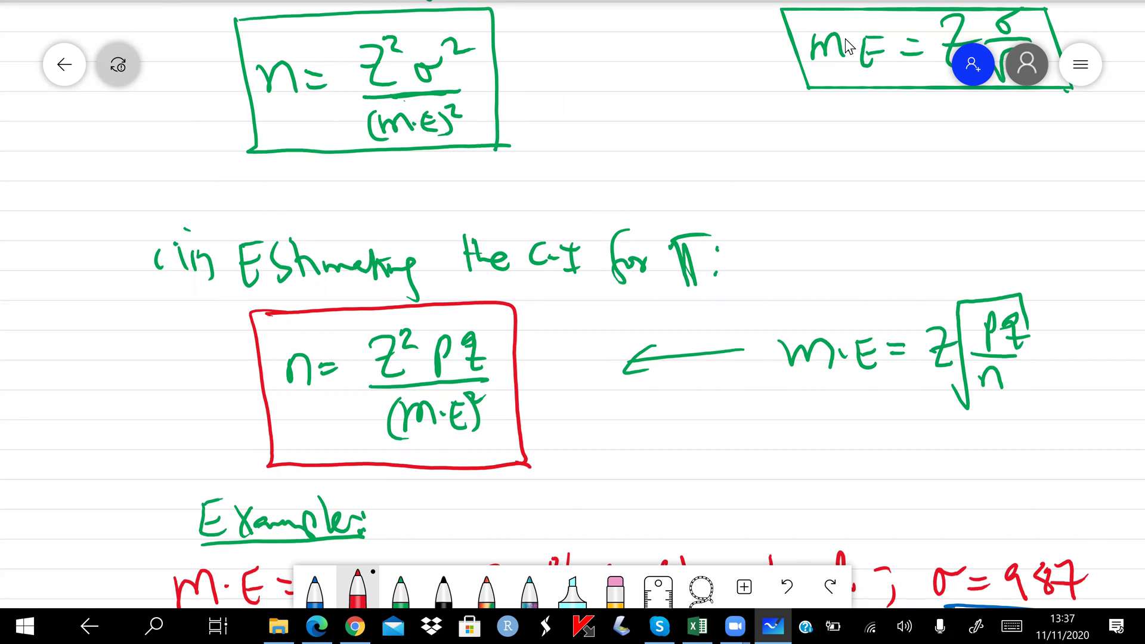
pyautogui.scroll(-4, 845, 38)
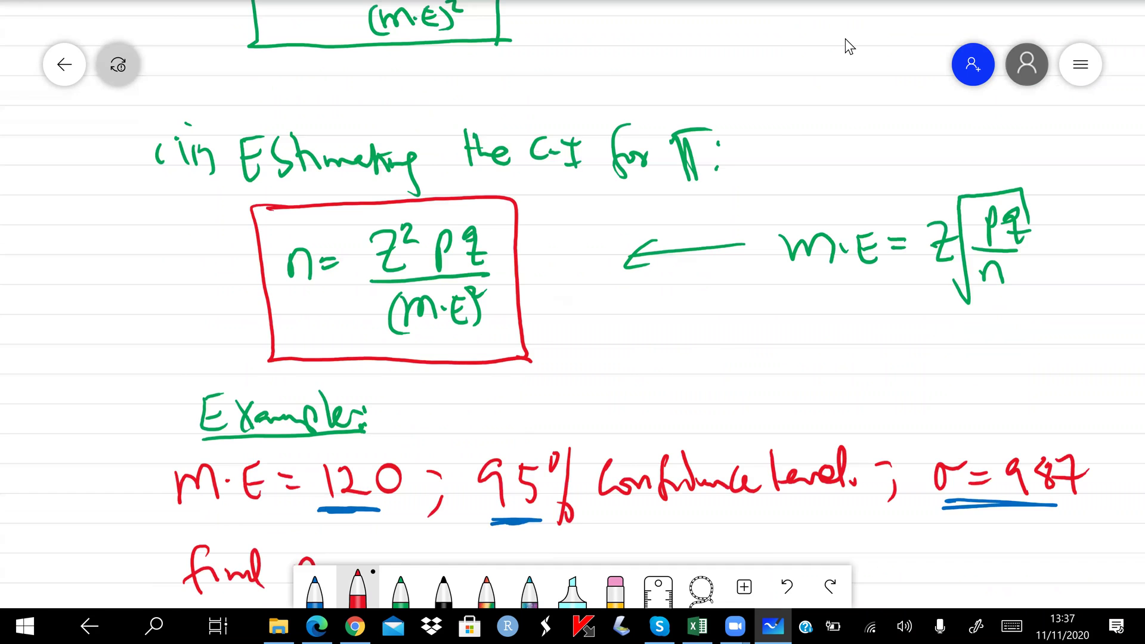
pyautogui.scroll(-5, 845, 38)
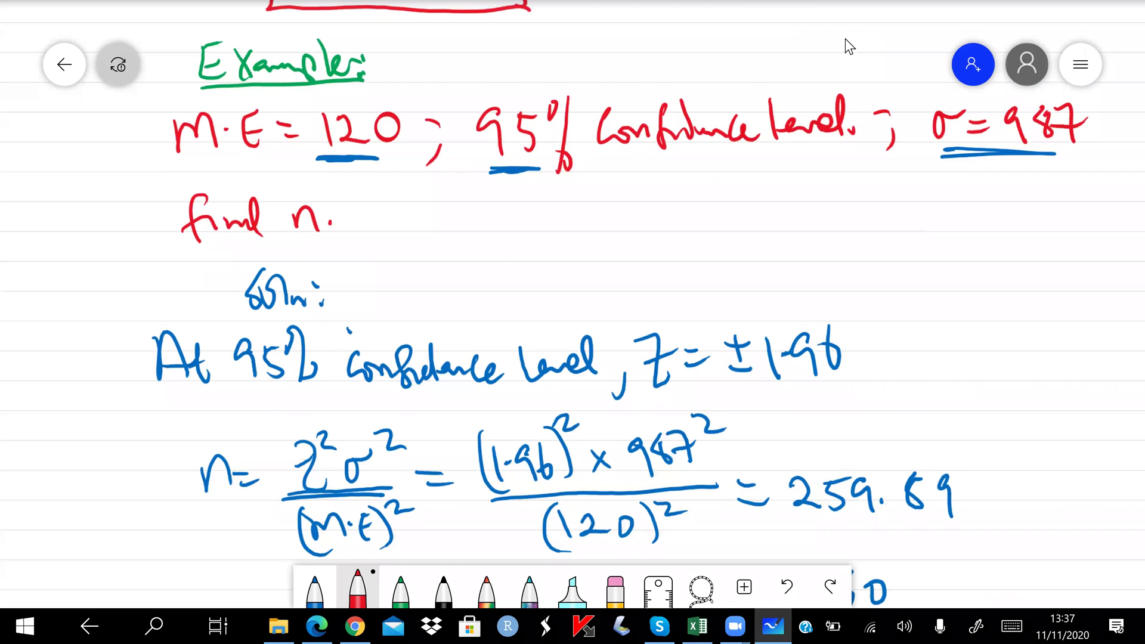
pyautogui.scroll(-6, 846, 39)
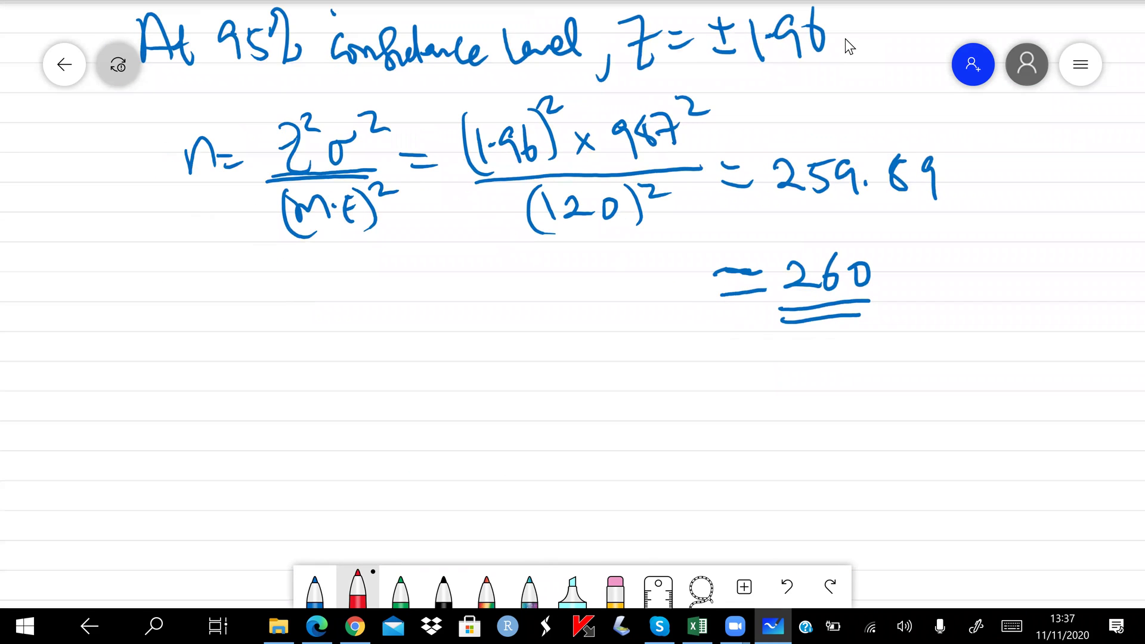
pyautogui.scroll(-1, 846, 38)
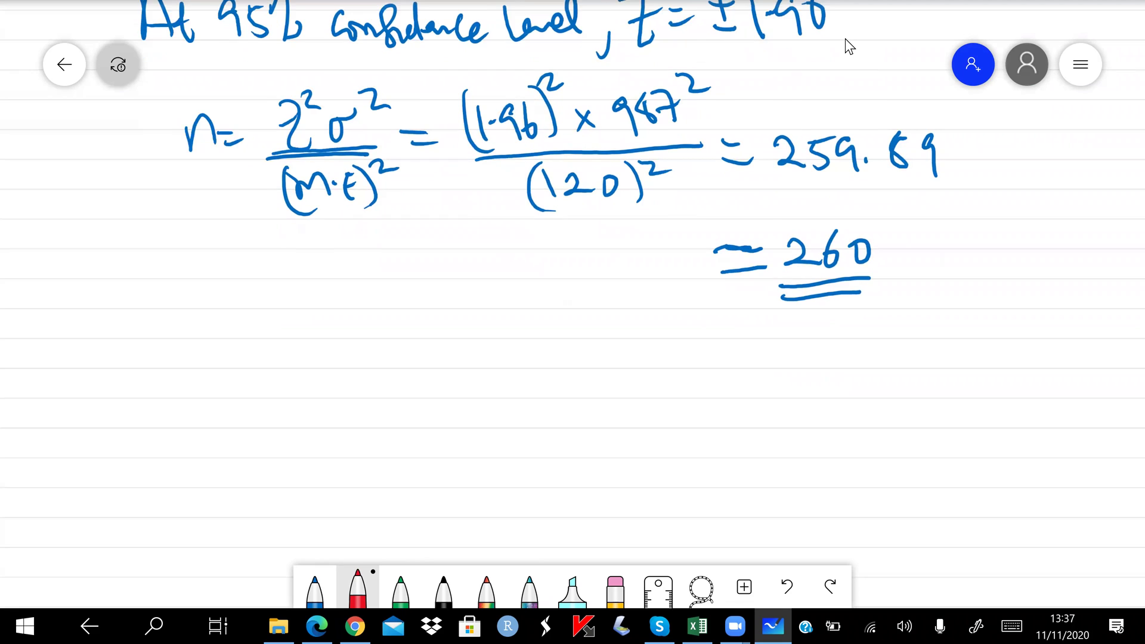
pyautogui.scroll(-1, 846, 38)
# - Write 'Confidence Intervals' in red below the worked answer
pyautogui.moveTo(152, 348)
pyautogui.mouseDown()
pyautogui.moveTo(148, 386)
pyautogui.moveTo(198, 380)
pyautogui.mouseUp()
pyautogui.moveTo(222, 350)
pyautogui.mouseDown()
pyautogui.moveTo(210, 398)
pyautogui.moveTo(229, 376)
pyautogui.mouseUp()
pyautogui.moveTo(226, 375); pyautogui.dragTo(356, 395)
pyautogui.moveTo(366, 395)
pyautogui.mouseDown()
pyautogui.moveTo(432, 388)
pyautogui.moveTo(484, 352)
pyautogui.mouseUp()
pyautogui.moveTo(478, 365); pyautogui.dragTo(508, 391)
# - Continue the heading with 'for the difference'
pyautogui.moveTo(553, 357); pyautogui.dragTo(541, 396)
pyautogui.moveTo(543, 382); pyautogui.dragTo(567, 385)
pyautogui.moveTo(570, 387)
pyautogui.mouseDown()
pyautogui.moveTo(585, 373)
pyautogui.moveTo(649, 386)
pyautogui.mouseUp()
pyautogui.moveTo(650, 378)
pyautogui.mouseDown()
pyautogui.moveTo(666, 384)
pyautogui.moveTo(644, 365)
pyautogui.mouseUp()
pyautogui.moveTo(709, 372)
pyautogui.mouseDown()
pyautogui.moveTo(699, 382)
pyautogui.moveTo(716, 387)
pyautogui.mouseUp()
pyautogui.moveTo(716, 382)
pyautogui.mouseDown()
pyautogui.moveTo(739, 367)
pyautogui.moveTo(739, 396)
pyautogui.mouseUp()
pyautogui.moveTo(756, 356)
pyautogui.mouseDown()
pyautogui.moveTo(748, 396)
pyautogui.moveTo(762, 374)
pyautogui.mouseUp()
pyautogui.moveTo(761, 379); pyautogui.dragTo(788, 374)
pyautogui.moveTo(788, 379); pyautogui.dragTo(823, 382)
pyautogui.moveTo(834, 370)
pyautogui.mouseDown()
pyautogui.moveTo(836, 386)
pyautogui.moveTo(850, 388)
pyautogui.mouseUp()
# - Add 'of means &' and begin the heading's second line
pyautogui.moveTo(877, 370)
pyautogui.mouseDown()
pyautogui.moveTo(871, 386)
pyautogui.moveTo(887, 403)
pyautogui.moveTo(948, 377)
pyautogui.mouseUp()
pyautogui.moveTo(949, 382); pyautogui.dragTo(983, 386)
pyautogui.moveTo(981, 379)
pyautogui.mouseDown()
pyautogui.moveTo(993, 389)
pyautogui.moveTo(1009, 378)
pyautogui.mouseUp()
pyautogui.moveTo(1007, 367); pyautogui.dragTo(1014, 395)
pyautogui.moveTo(151, 420)
pyautogui.mouseDown()
pyautogui.moveTo(161, 448)
pyautogui.moveTo(146, 438)
pyautogui.mouseUp()
pyautogui.moveTo(200, 430)
pyautogui.mouseDown()
pyautogui.moveTo(203, 465)
pyautogui.moveTo(220, 442)
pyautogui.mouseUp()
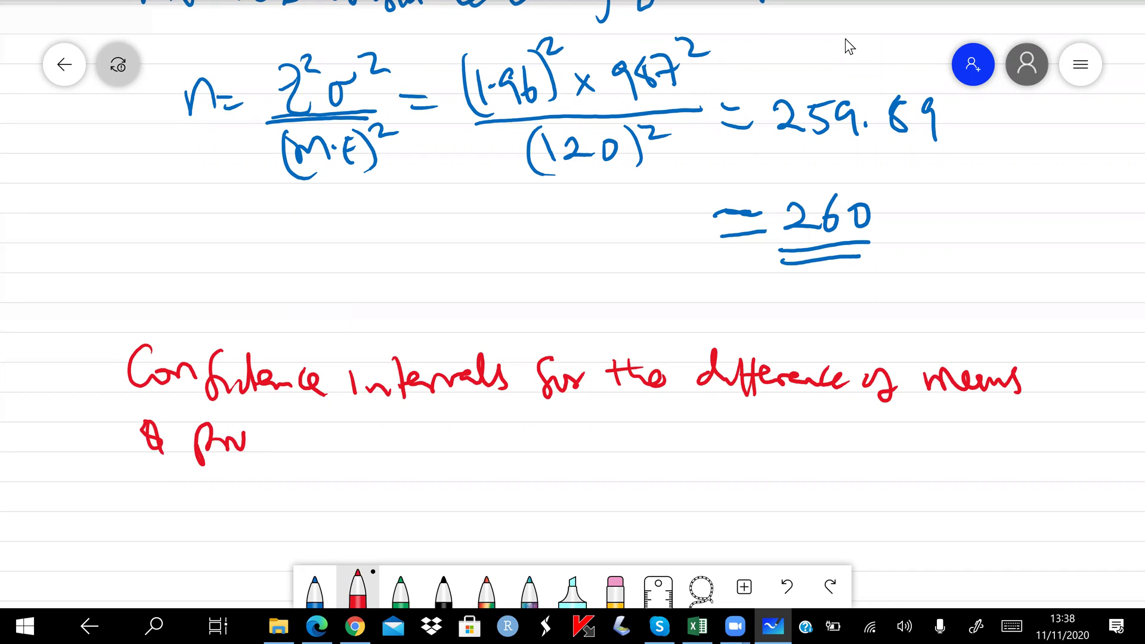